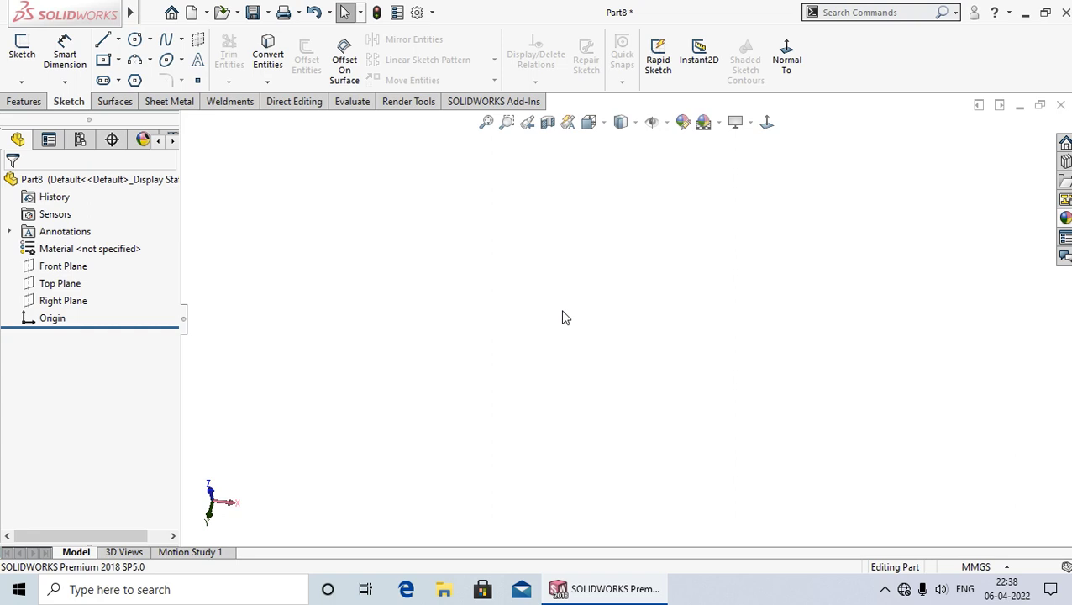
# - Select the Front Plane in the FeatureManager tree as the sketch plane for the path
pyautogui.click(54, 265)
# - On the Front Plane, draw a spline from the origin through two bend points, then exit the sketch
pyautogui.click(52, 245)
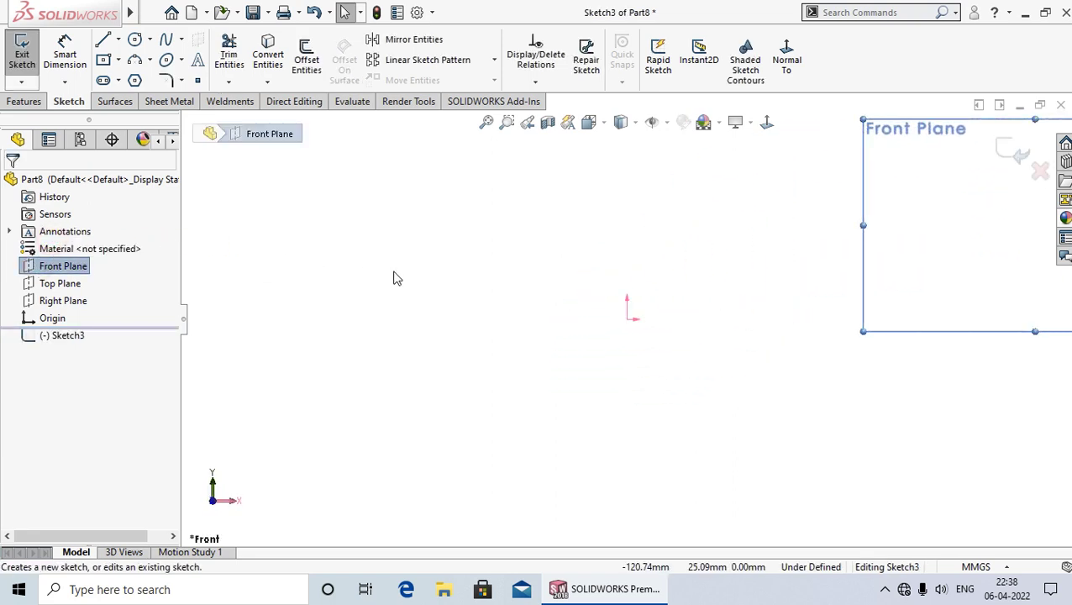
pyautogui.click(423, 296)
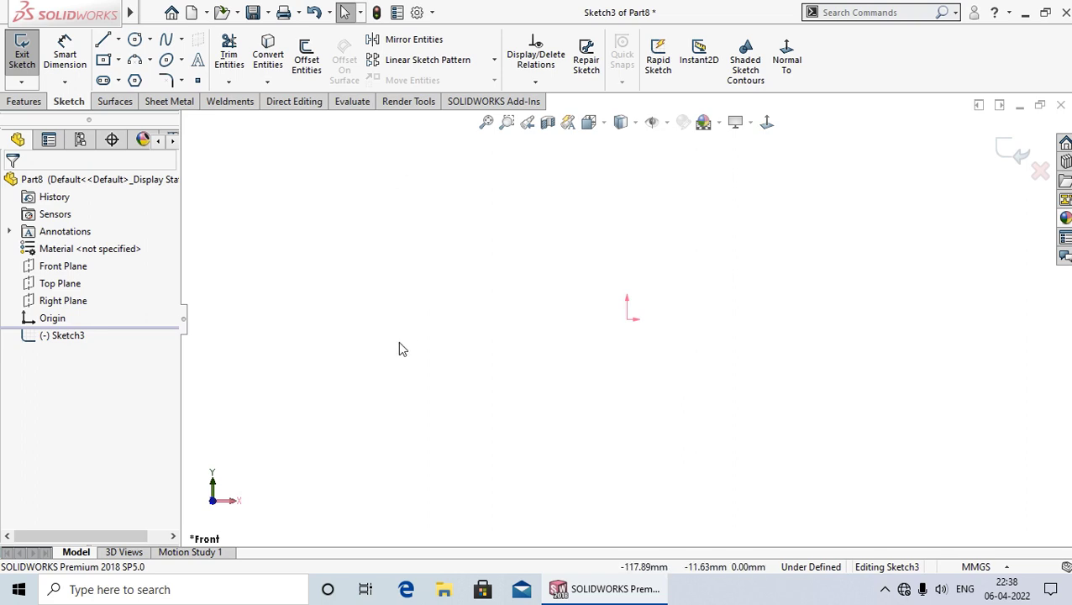
pyautogui.click(166, 44)
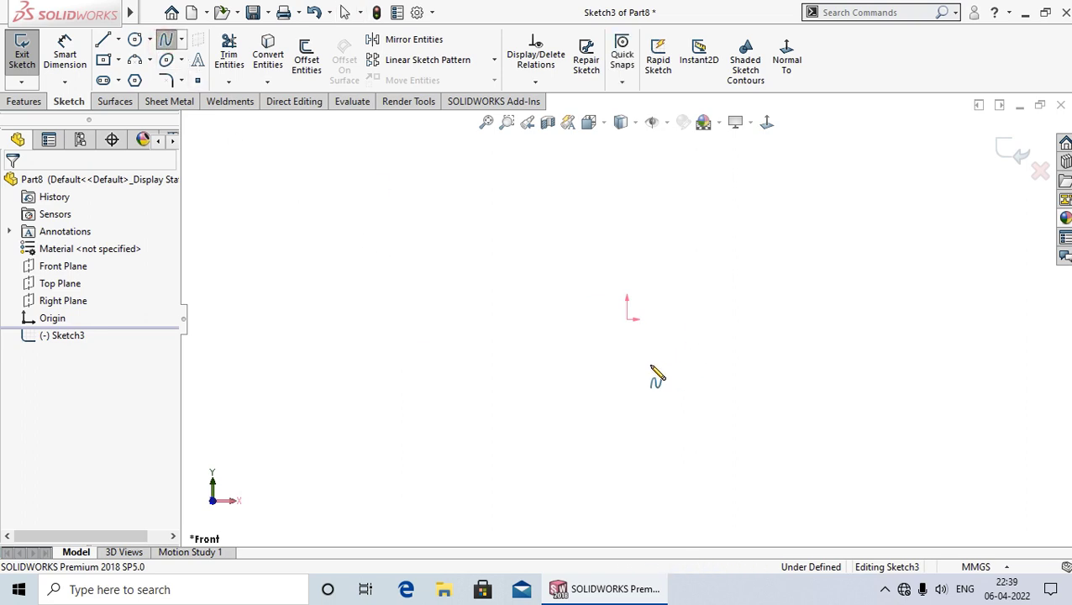
pyautogui.click(628, 319)
pyautogui.click(752, 249)
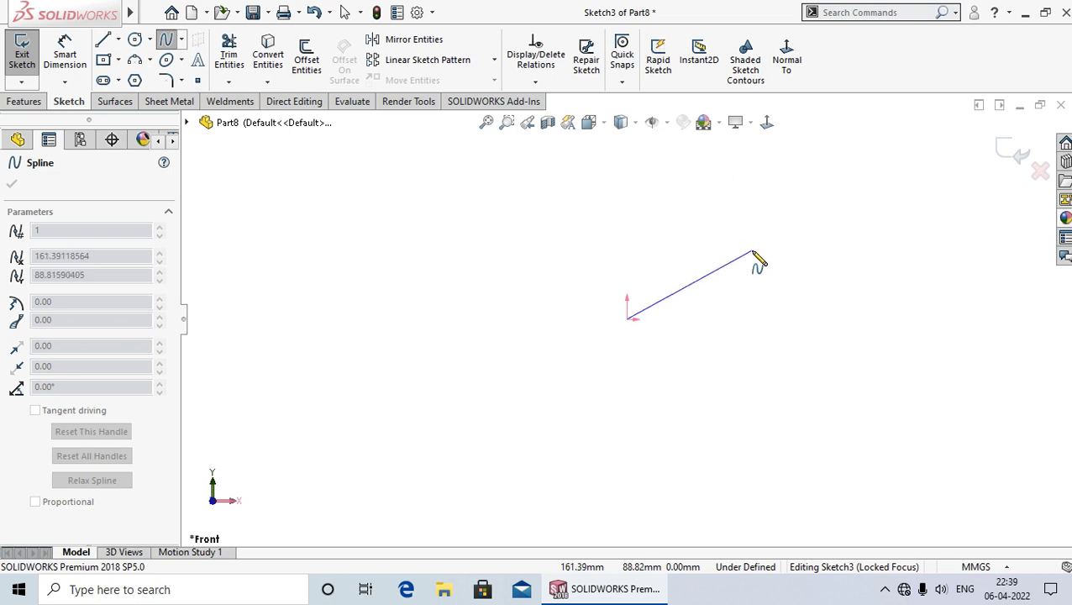
pyautogui.click(884, 307)
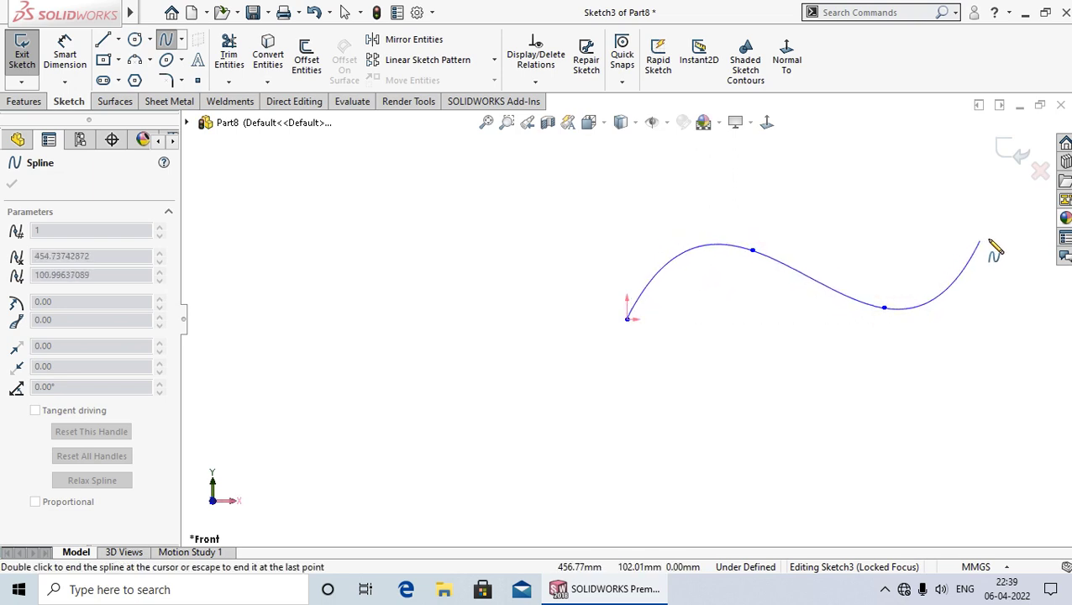
pyautogui.rightClick(984, 244)
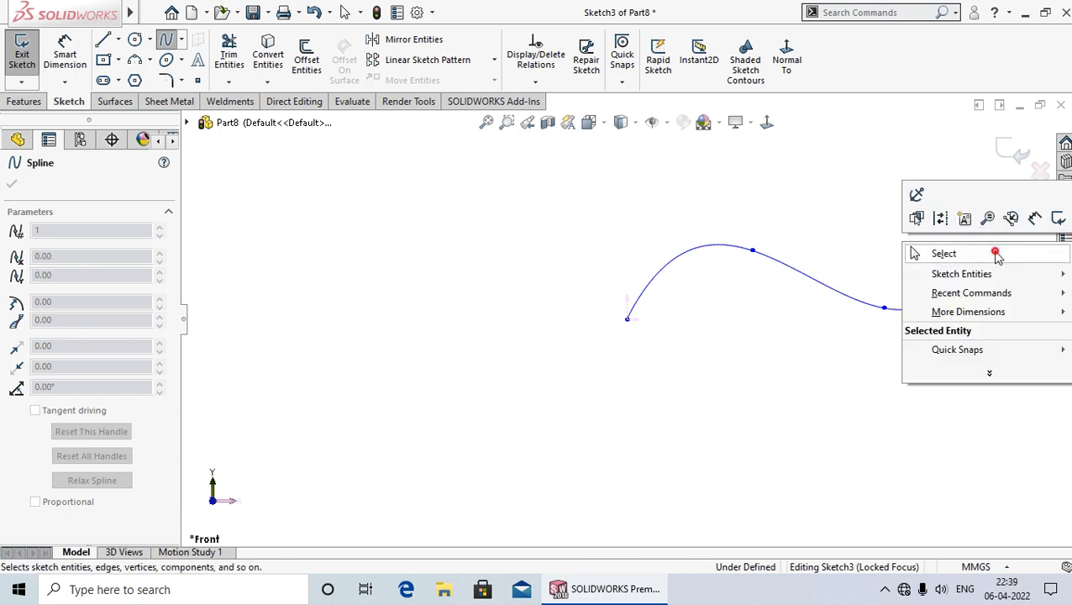
pyautogui.click(939, 251)
pyautogui.scroll(-3, 885, 292)
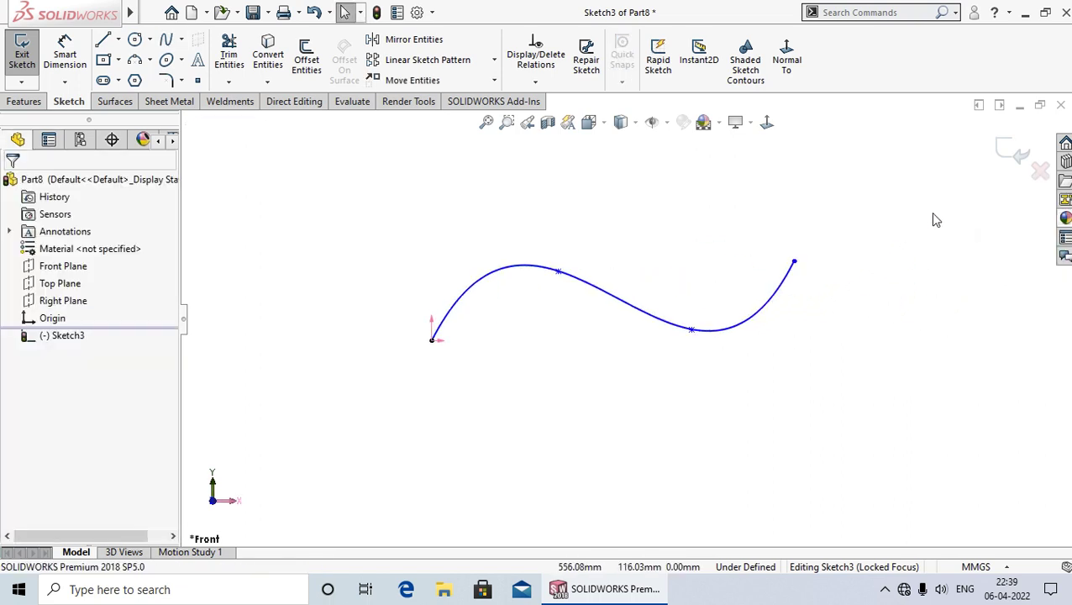
pyautogui.click(1007, 151)
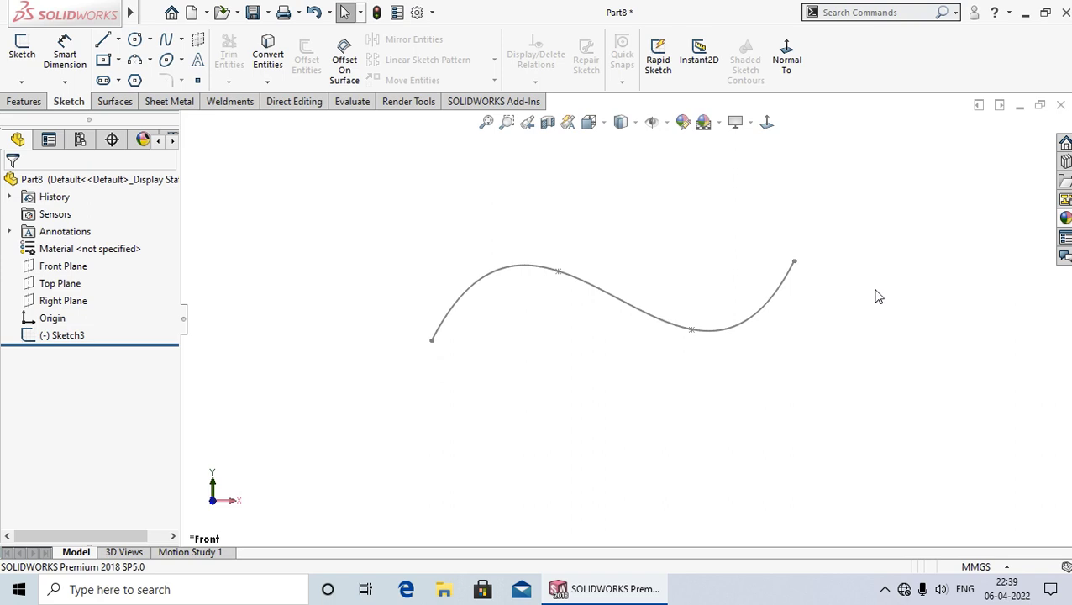
# - Create Plane2 at the spline's right endpoint, perpendicular to the curve
pyautogui.click(23, 103)
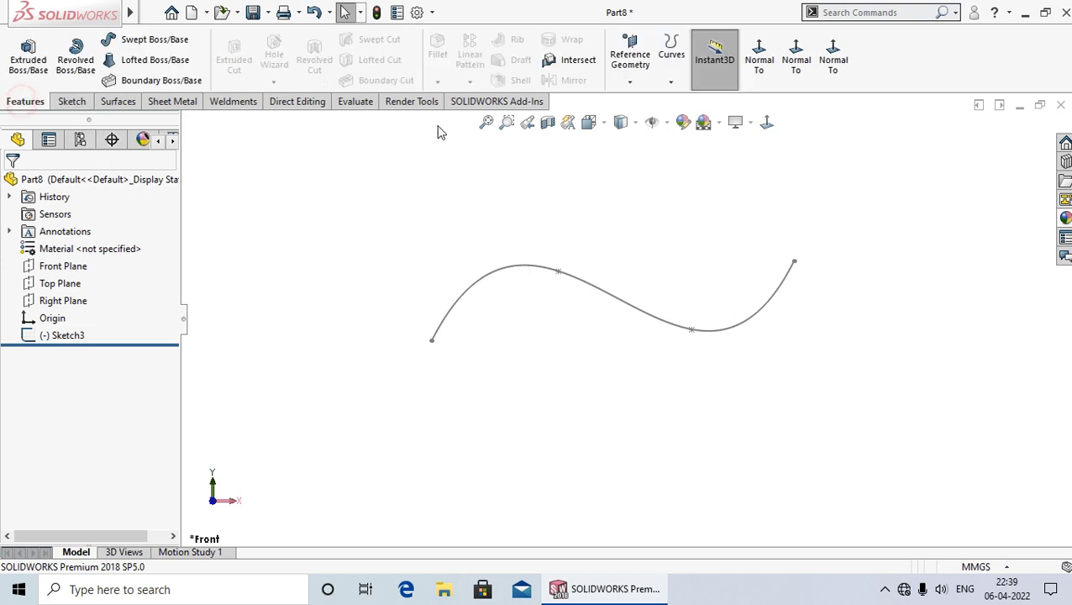
pyautogui.click(631, 84)
pyautogui.click(655, 103)
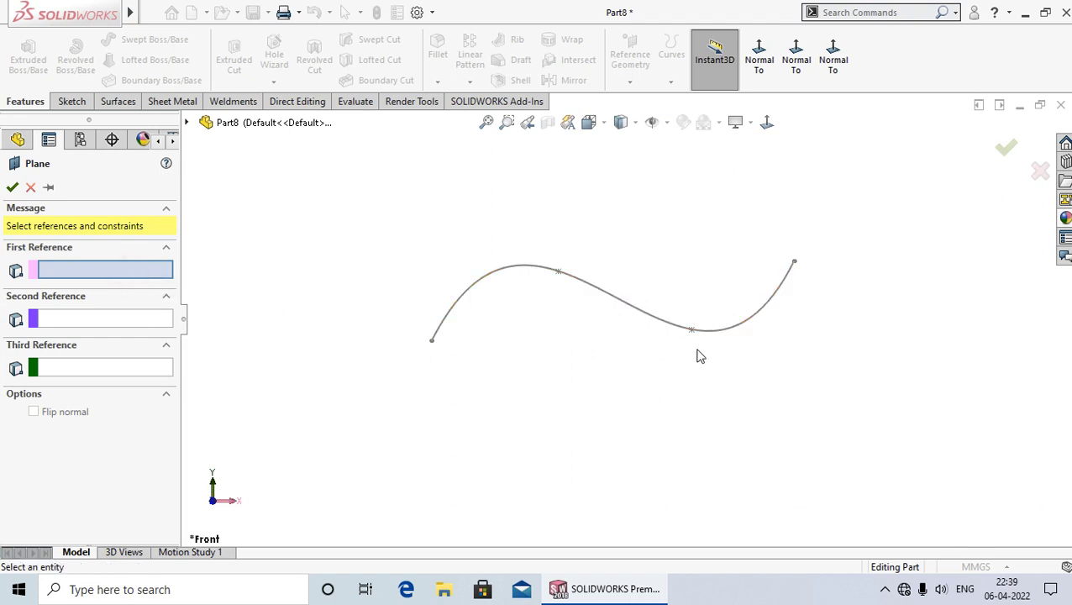
pyautogui.moveTo(789, 352)
pyautogui.mouseDown(button='middle')
pyautogui.moveTo(776, 416)
pyautogui.moveTo(760, 292)
pyautogui.mouseUp(button='middle')
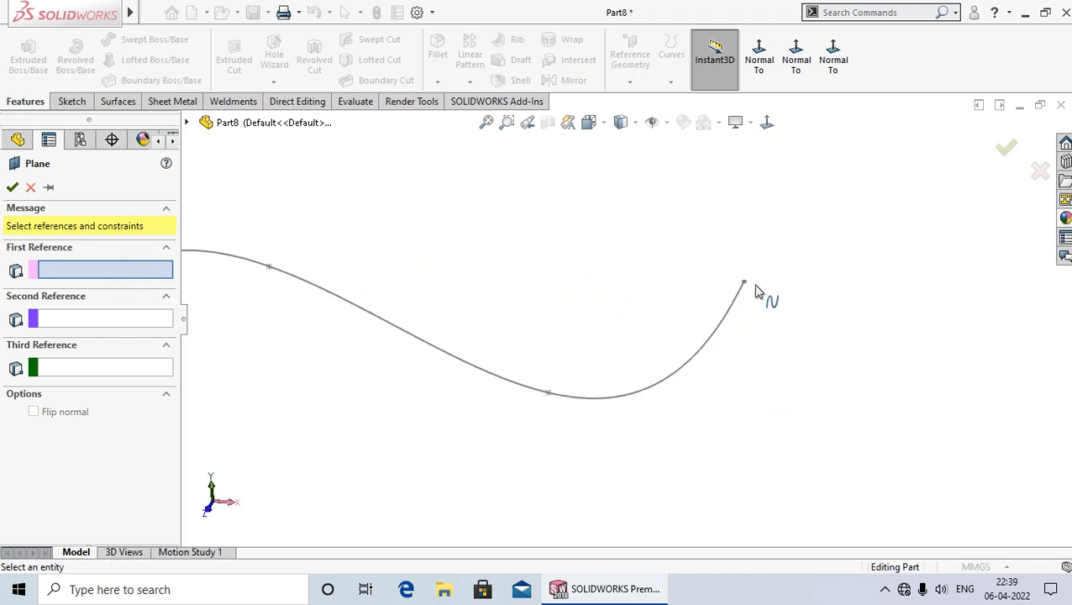
pyautogui.click(742, 285)
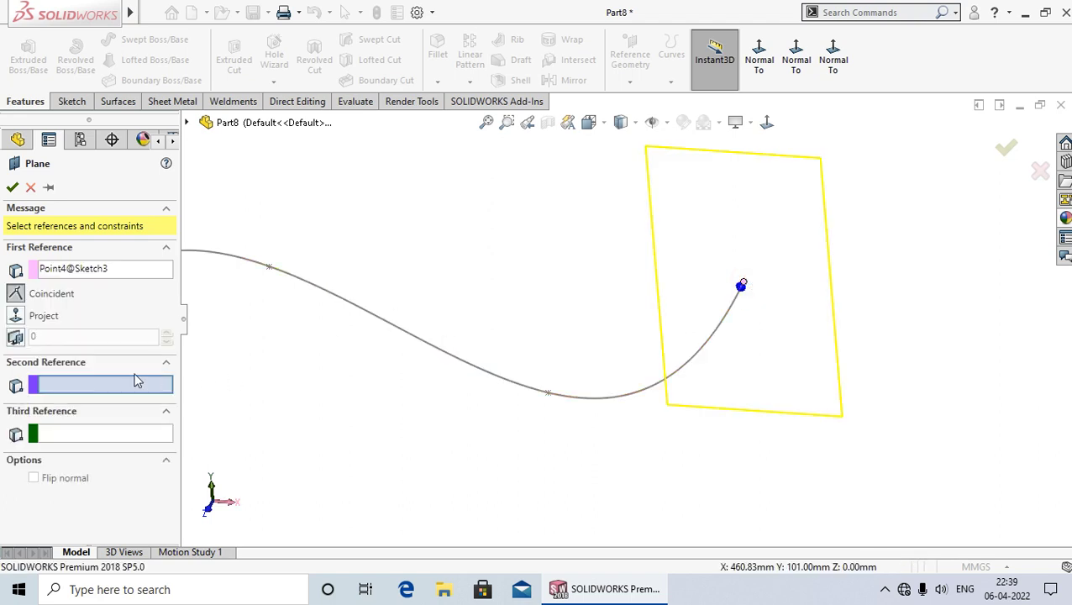
pyautogui.click(360, 308)
pyautogui.click(12, 186)
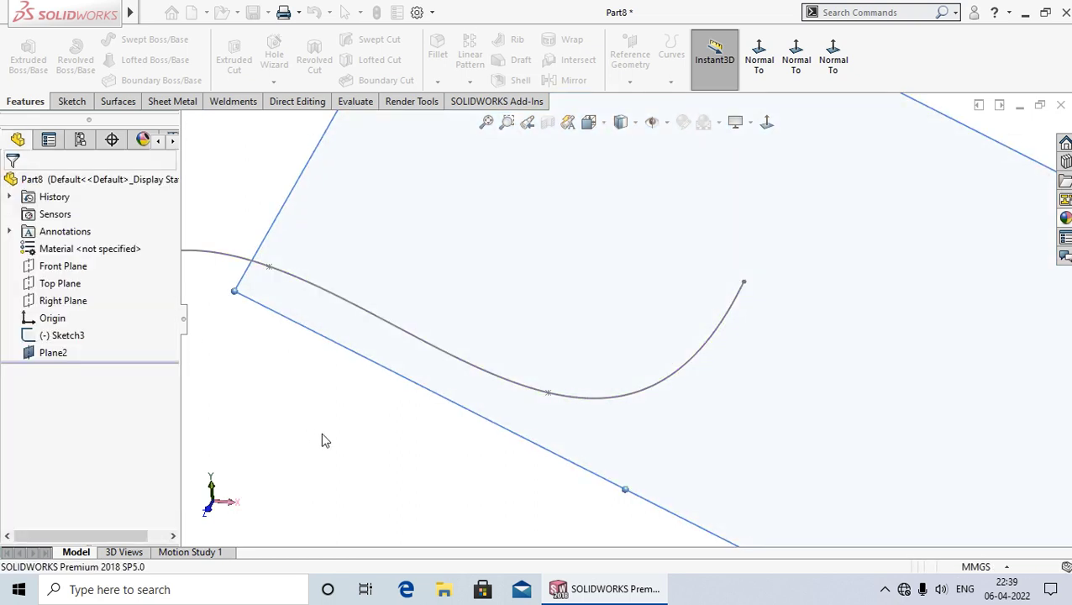
pyautogui.press('f')
pyautogui.moveTo(445, 464)
pyautogui.mouseDown(button='middle')
pyautogui.moveTo(462, 282)
pyautogui.moveTo(403, 390)
pyautogui.mouseUp(button='middle')
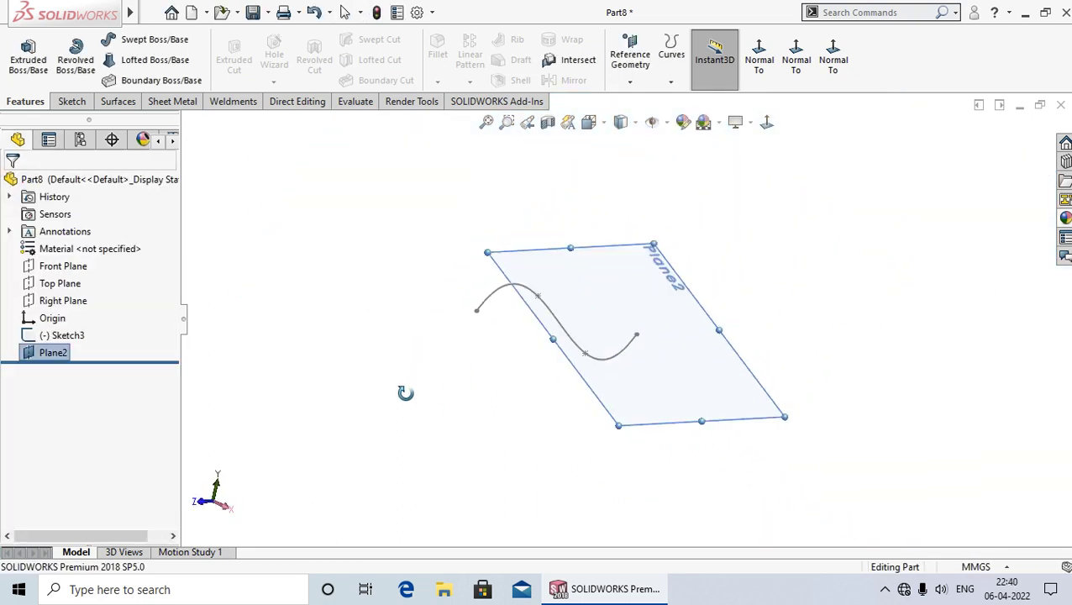
pyautogui.click(616, 269)
# - Start a sketch on Plane2 viewed Normal To, with the Center Rectangle tool active
pyautogui.click(683, 216)
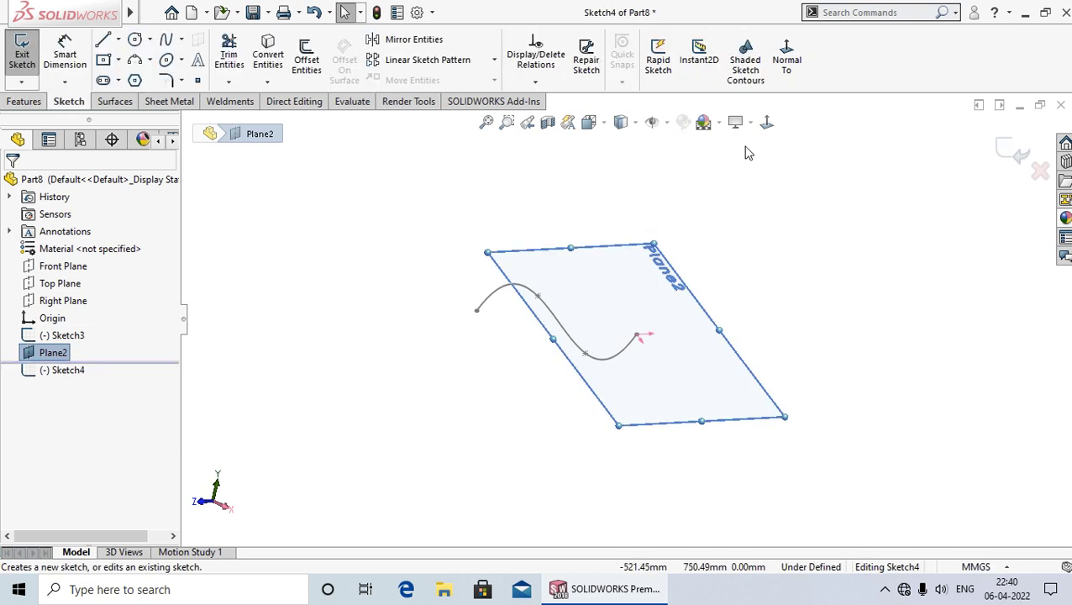
pyautogui.click(766, 123)
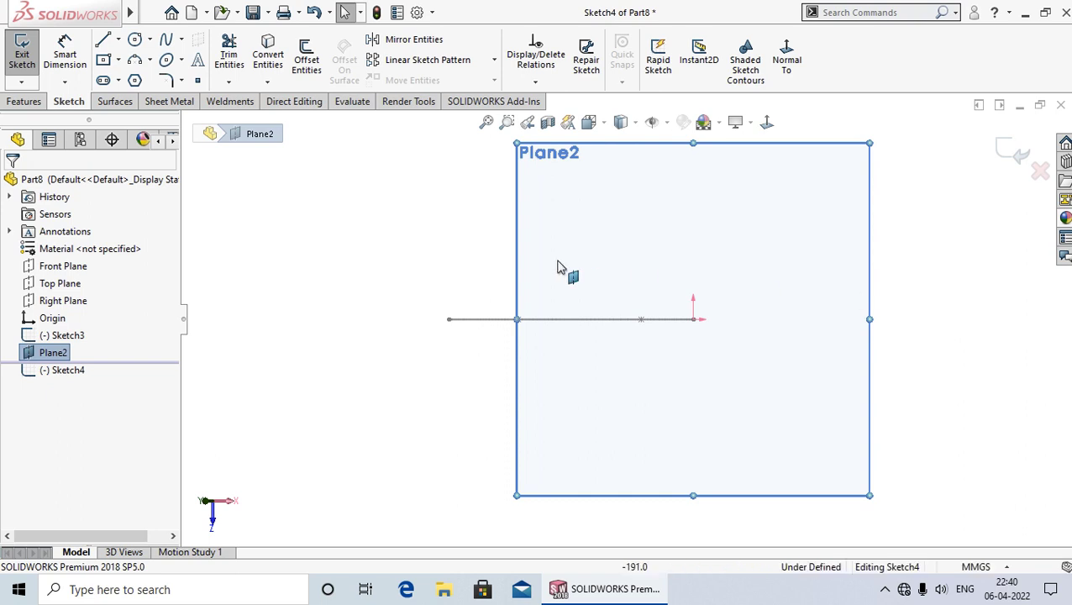
pyautogui.click(118, 60)
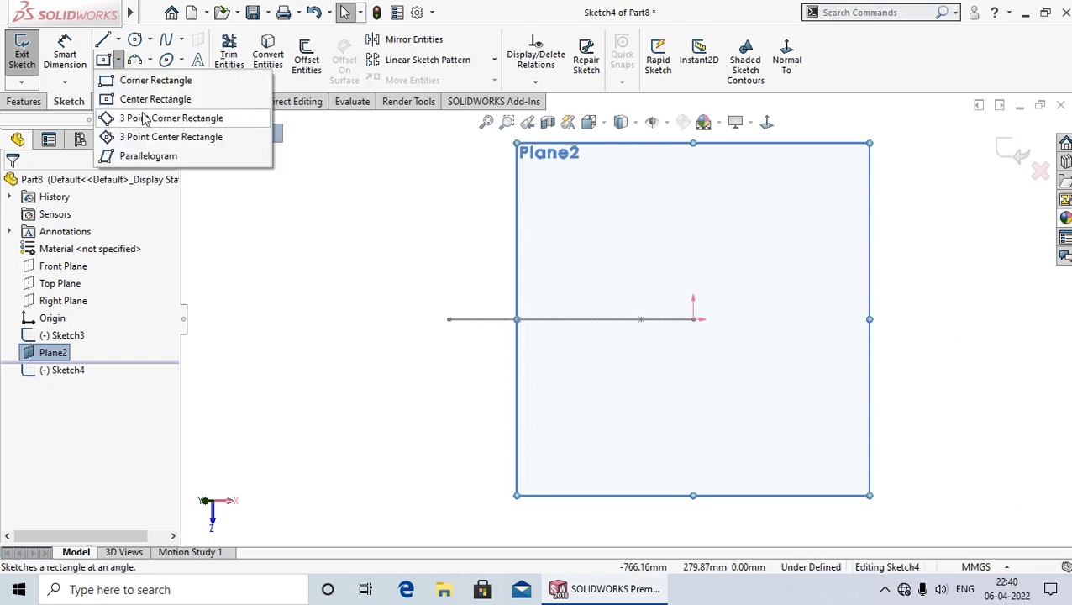
pyautogui.click(134, 98)
pyautogui.scroll(-1, 702, 322)
pyautogui.scroll(-1, 702, 321)
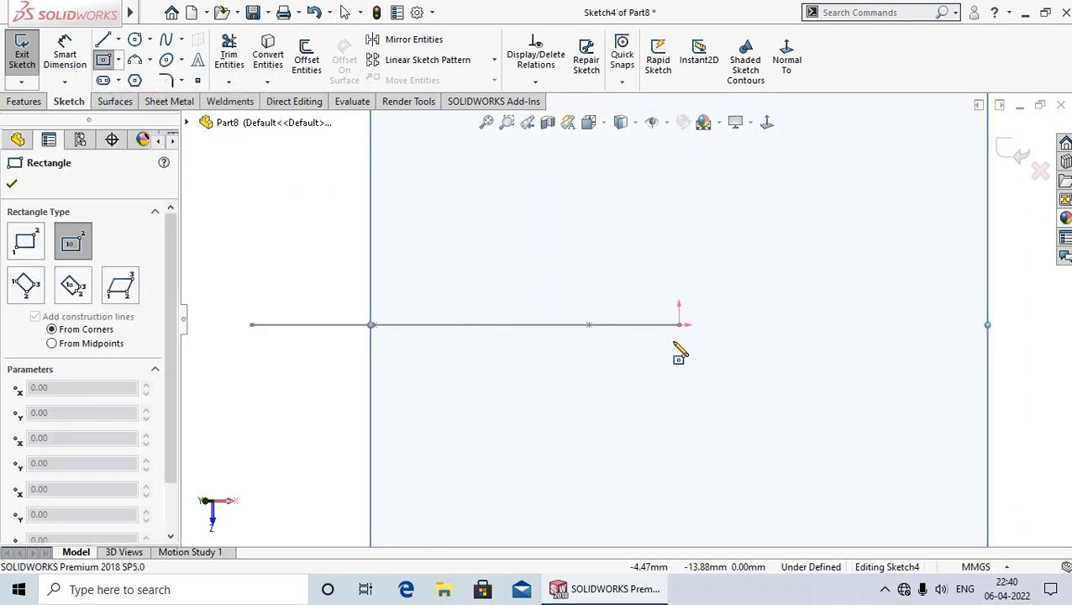
# - Draw a small square centred on the spline's endpoint
pyautogui.click(679, 324)
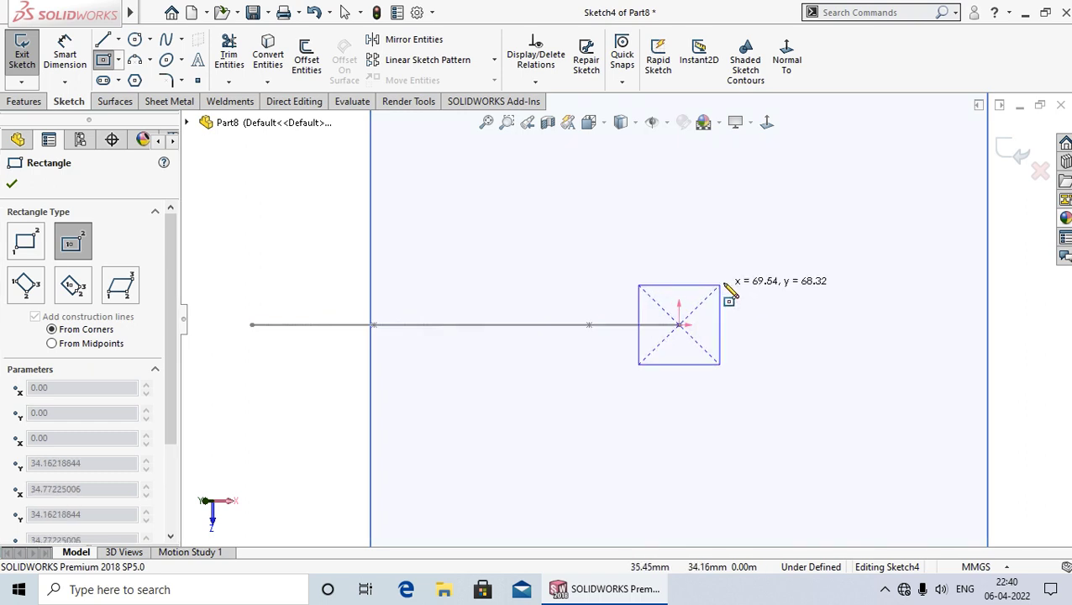
pyautogui.click(722, 284)
pyautogui.rightClick(724, 286)
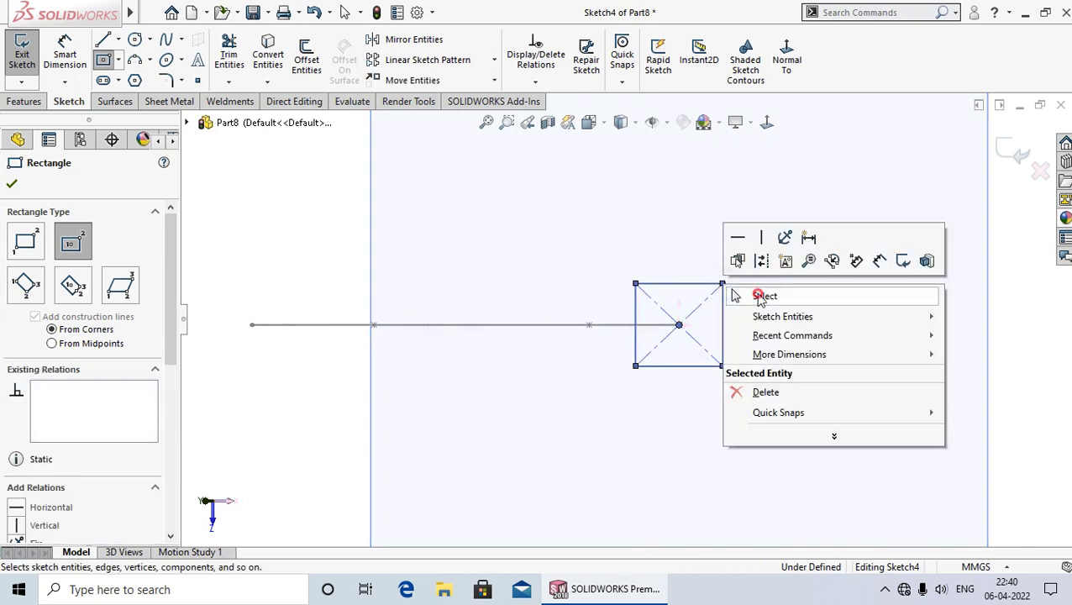
pyautogui.click(761, 292)
pyautogui.moveTo(768, 308)
pyautogui.mouseDown(button='middle')
pyautogui.moveTo(882, 399)
pyautogui.moveTo(871, 410)
pyautogui.mouseUp(button='middle')
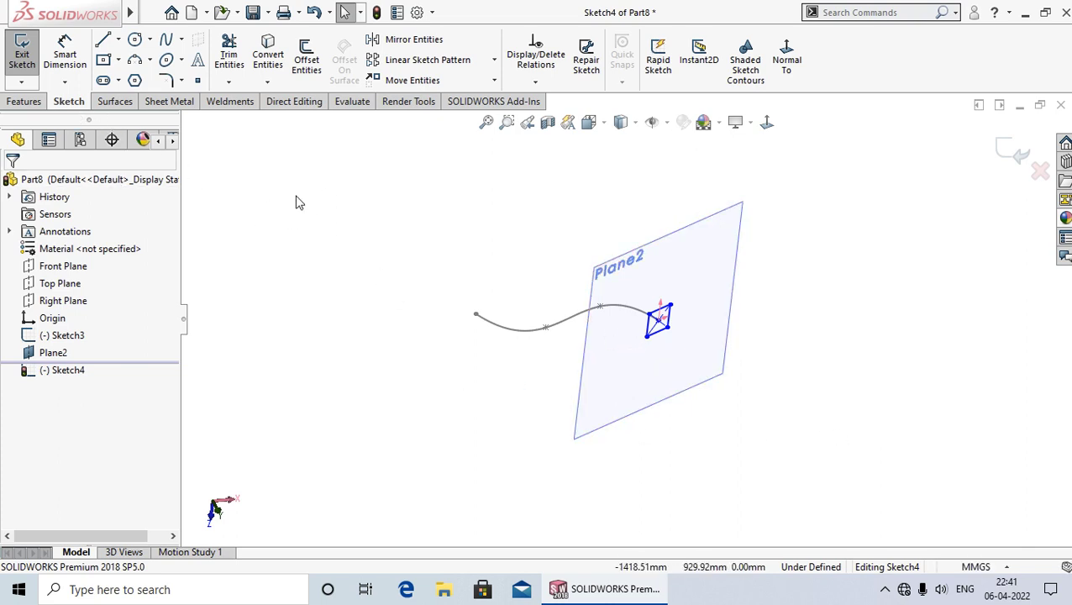
pyautogui.click(24, 102)
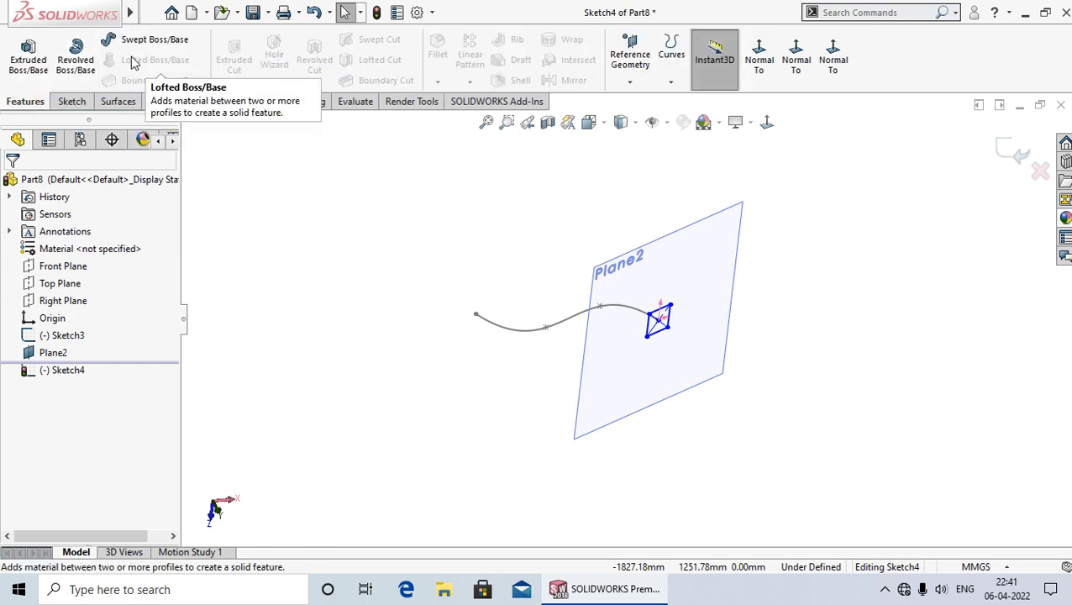
# - Sweep the Sketch4 square along the Sketch3 spline to create the solid Sweep2, then orbit to view it
pyautogui.click(154, 42)
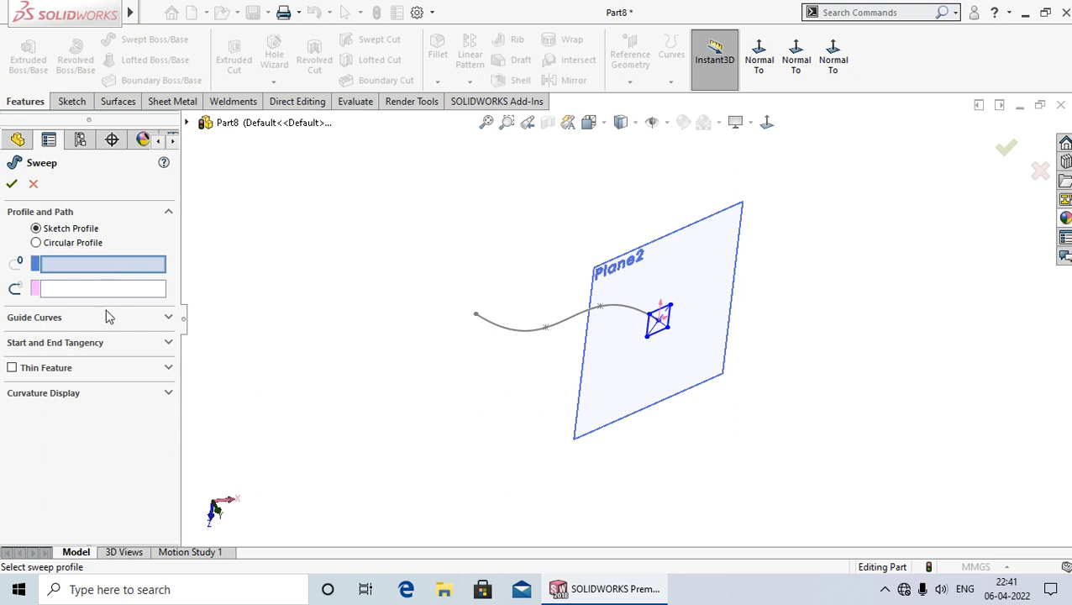
pyautogui.click(128, 267)
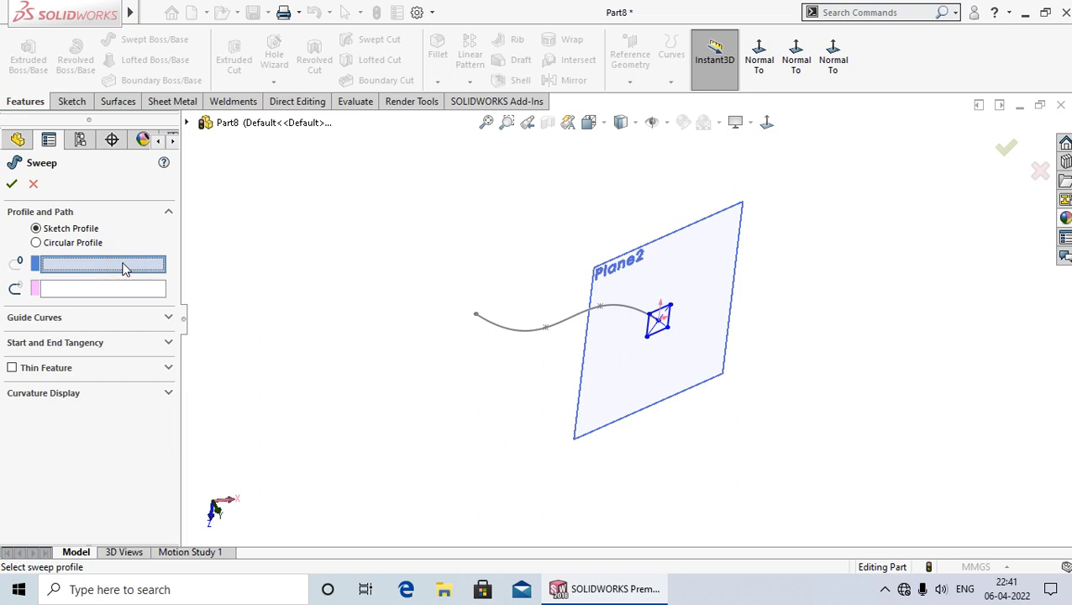
pyautogui.scroll(-3, 665, 341)
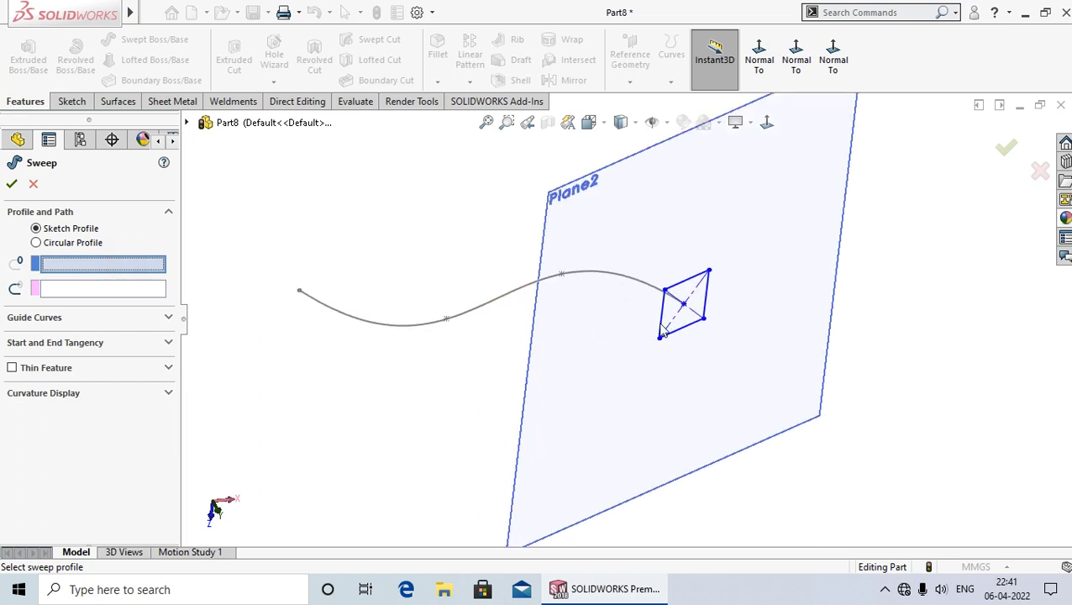
pyautogui.scroll(-3, 672, 340)
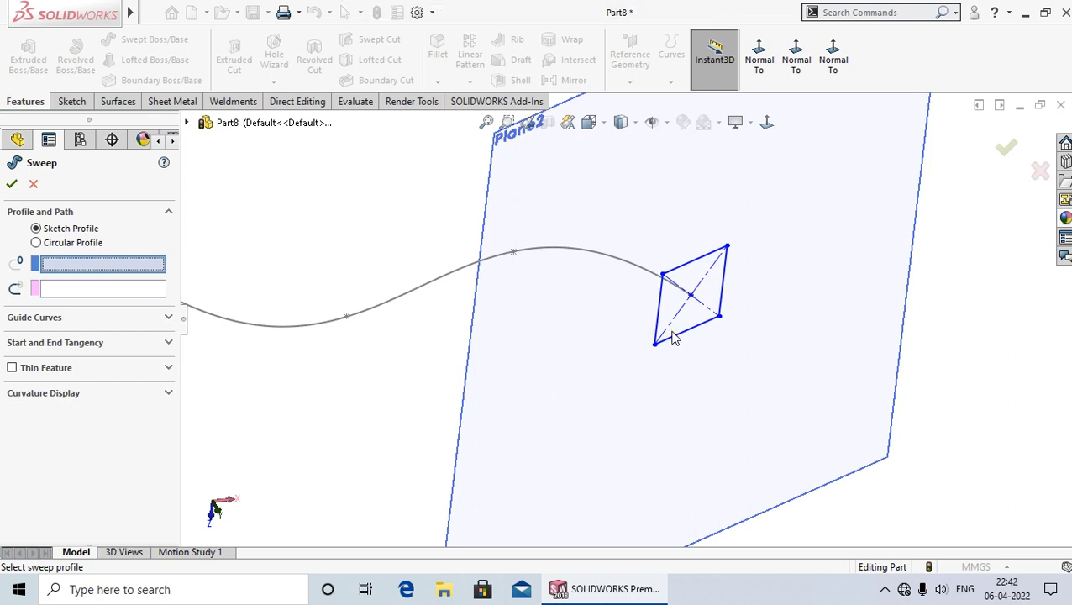
pyautogui.click(680, 334)
pyautogui.scroll(2, 676, 338)
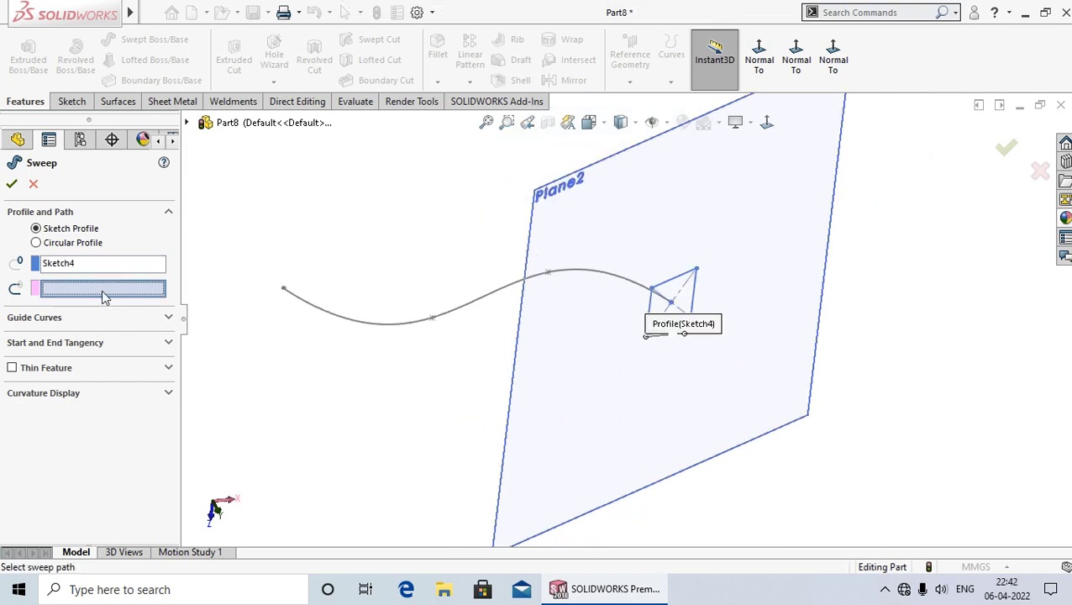
pyautogui.click(454, 312)
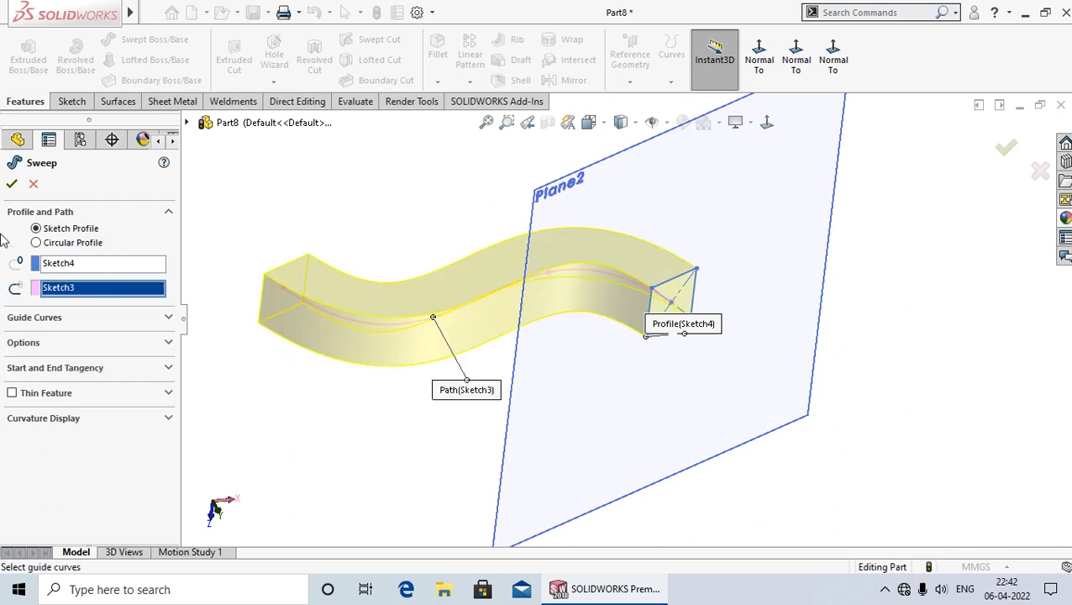
pyautogui.click(12, 183)
pyautogui.click(435, 217)
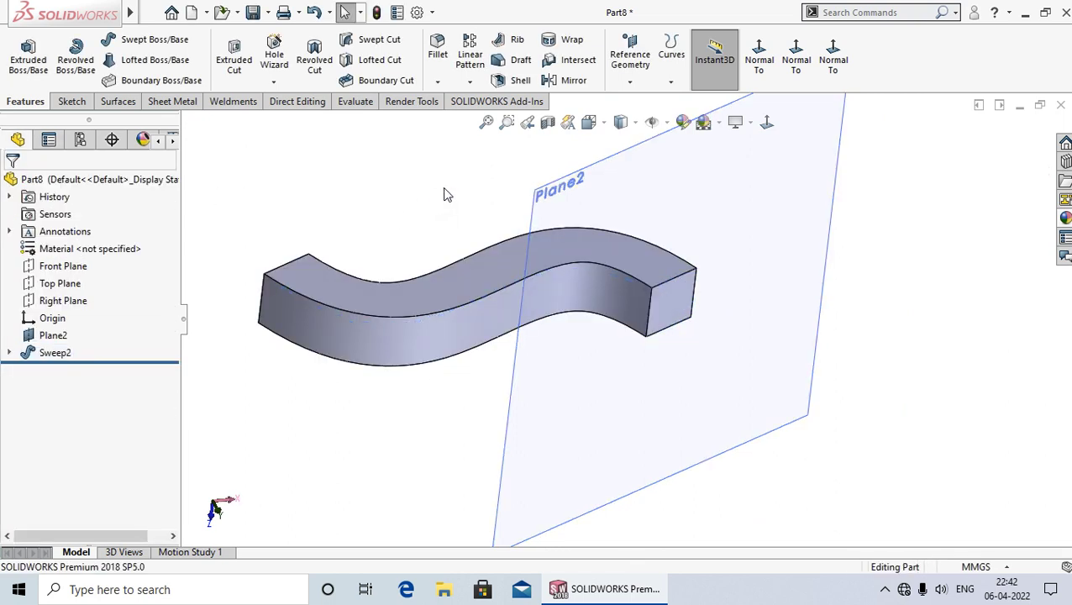
pyautogui.moveTo(442, 192)
pyautogui.mouseDown(button='middle')
pyautogui.moveTo(465, 296)
pyautogui.moveTo(503, 267)
pyautogui.moveTo(504, 287)
pyautogui.mouseUp(button='middle')
pyautogui.scroll(3, 464, 295)
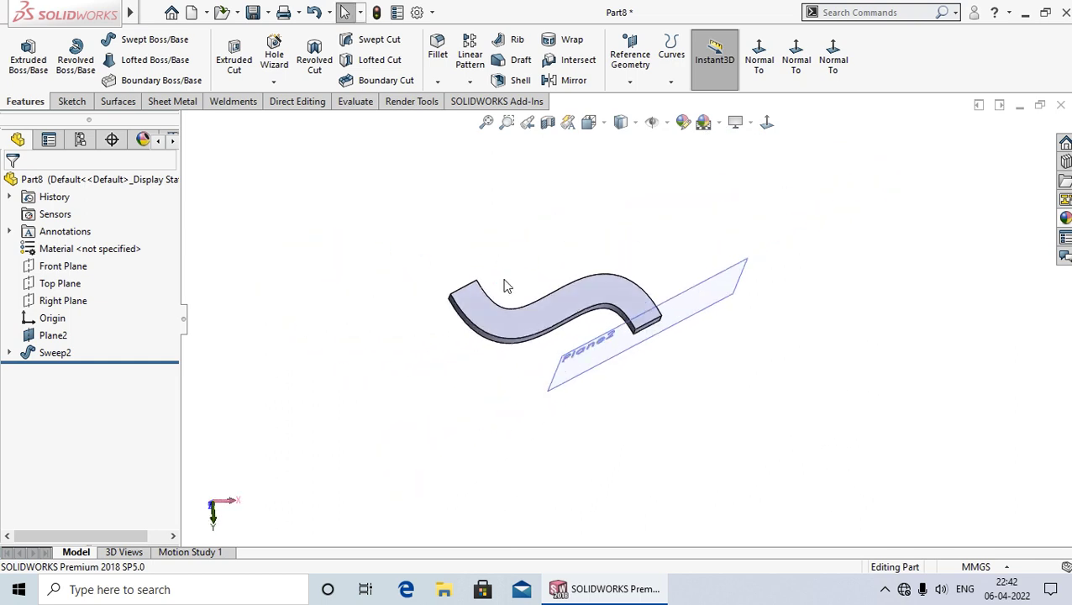
pyautogui.scroll(-2, 504, 286)
pyautogui.scroll(-2, 514, 307)
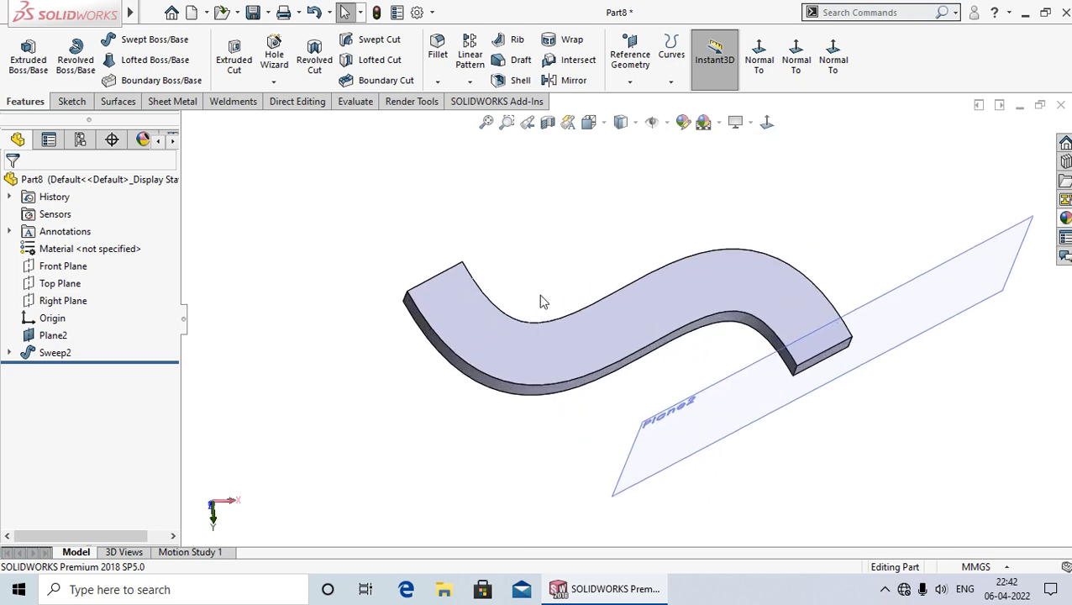
pyautogui.moveTo(539, 296)
pyautogui.mouseDown(button='middle')
pyautogui.moveTo(546, 335)
pyautogui.moveTo(535, 376)
pyautogui.moveTo(516, 354)
pyautogui.mouseUp(button='middle')
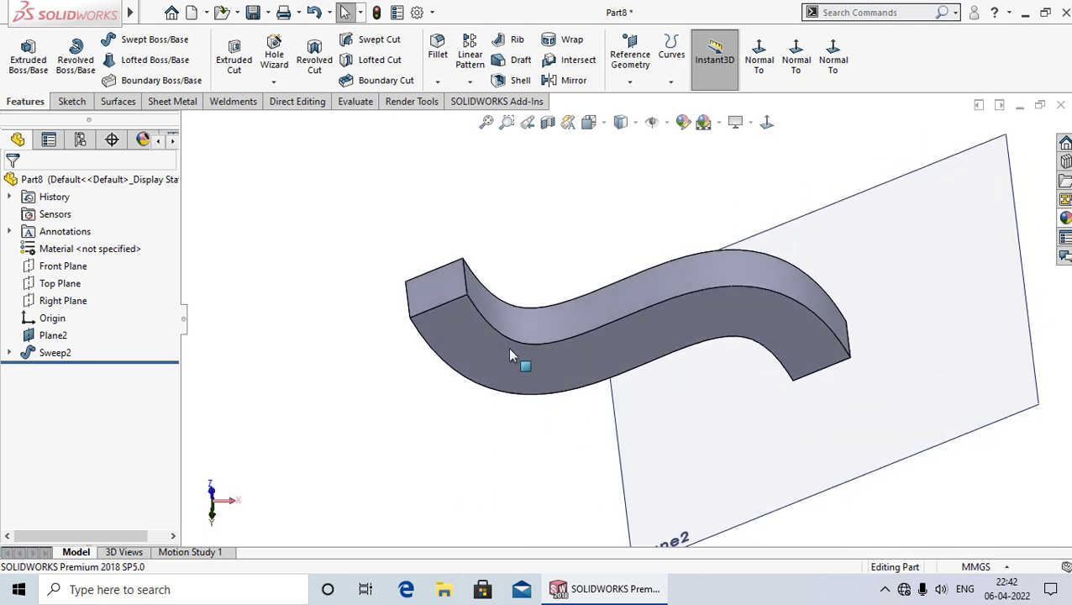
pyautogui.scroll(-4, 504, 332)
pyautogui.middleClick(619, 248)
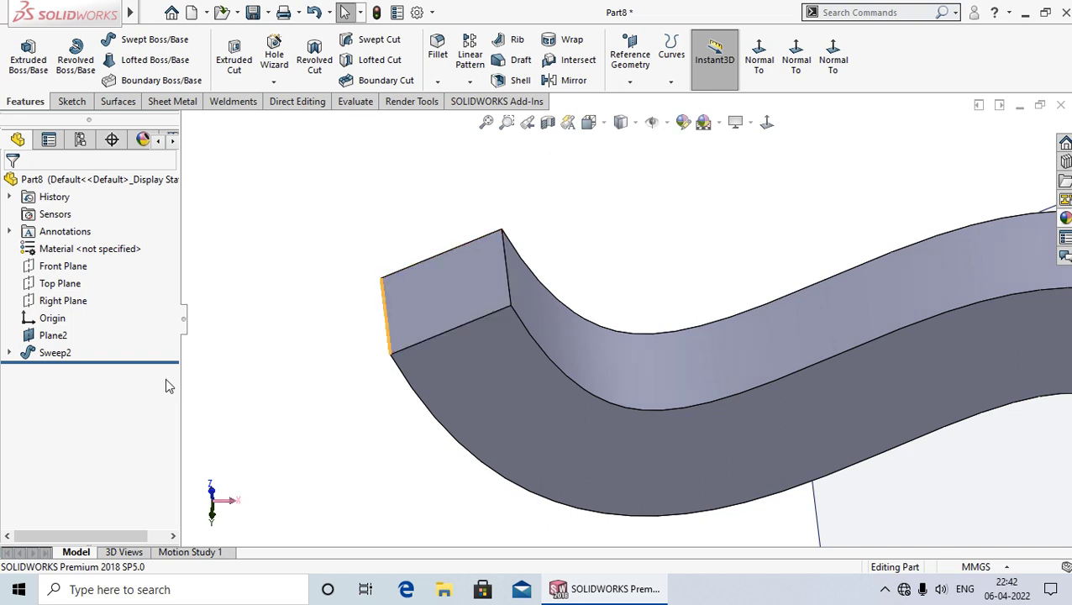
# - Delete the Sweep2 feature
pyautogui.rightClick(53, 354)
pyautogui.click(96, 378)
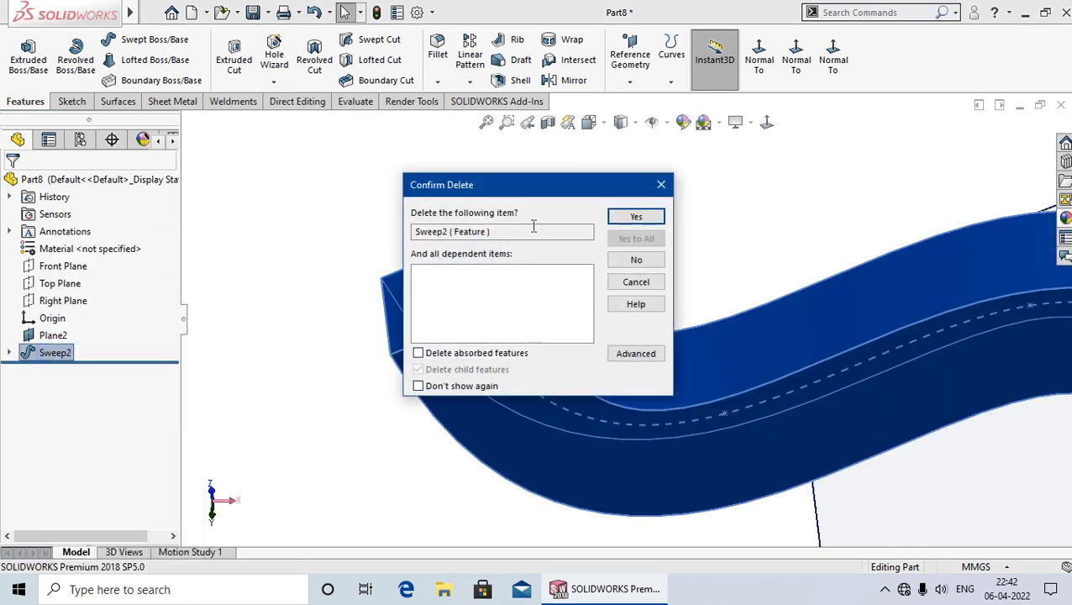
pyautogui.click(626, 218)
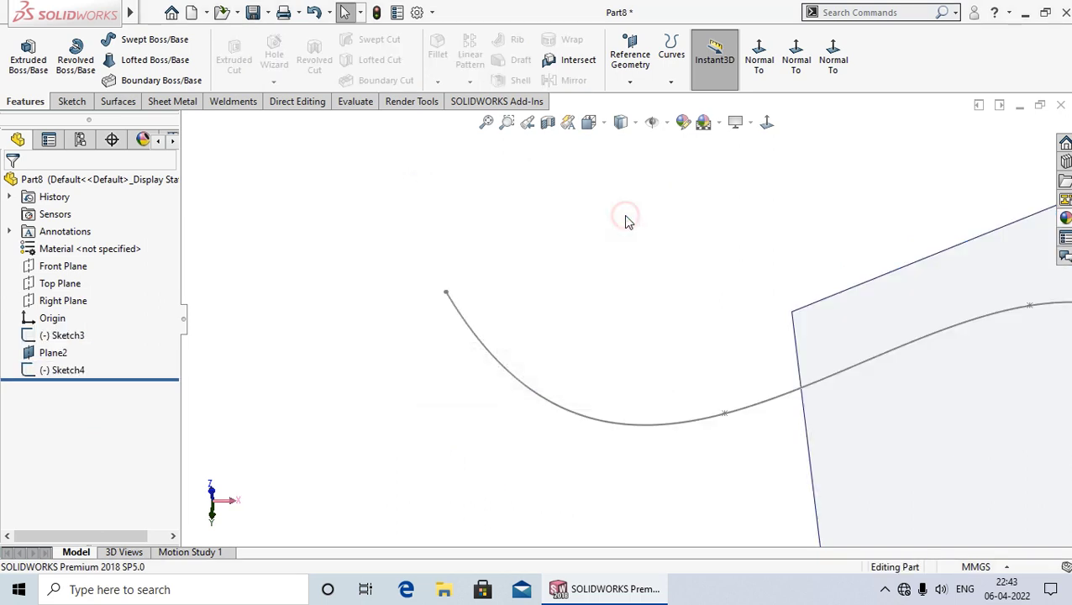
pyautogui.press('f')
# - Start a new Swept Boss/Base with Sketch4 as profile and Sketch3 as path
pyautogui.click(26, 102)
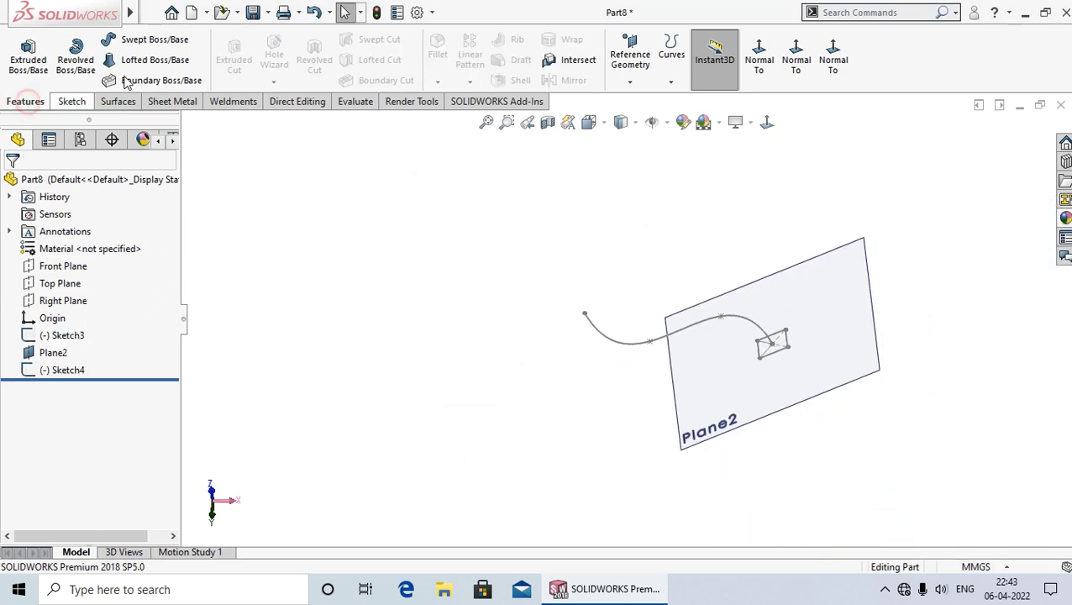
pyautogui.click(144, 41)
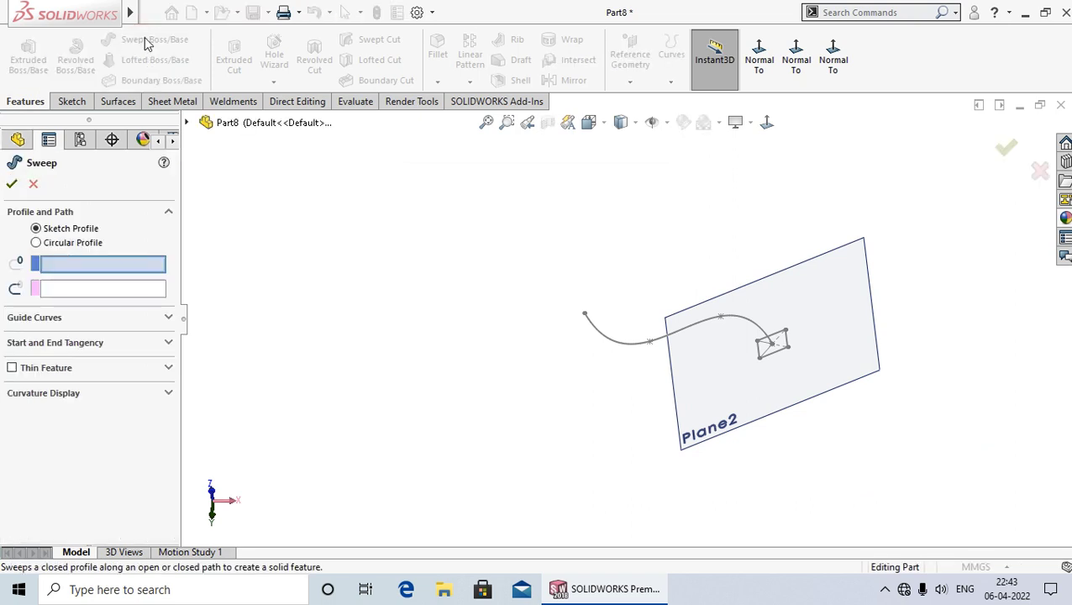
pyautogui.click(67, 265)
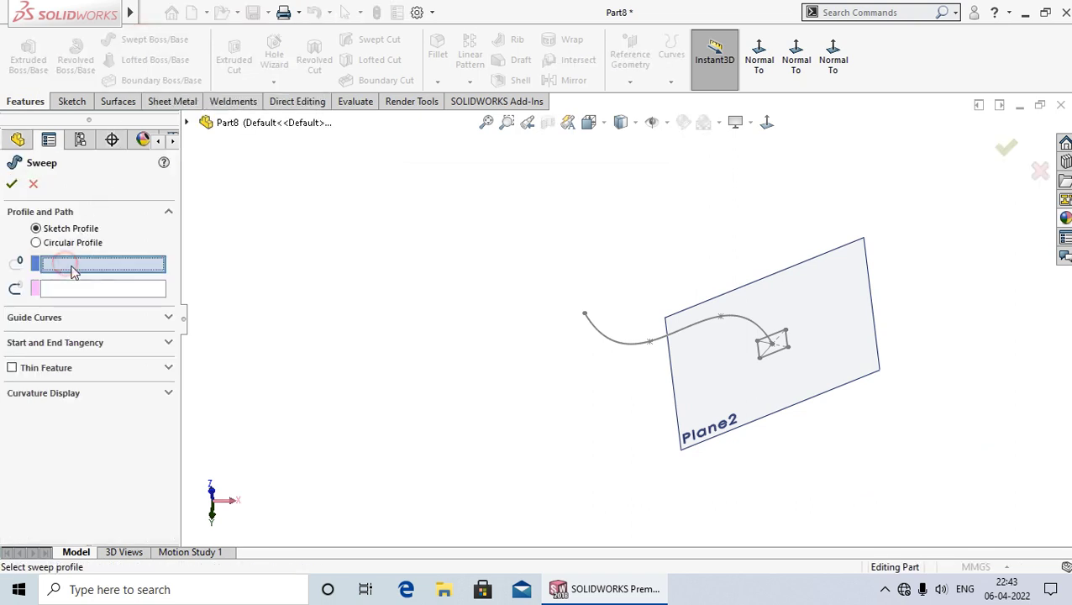
pyautogui.scroll(-5, 805, 361)
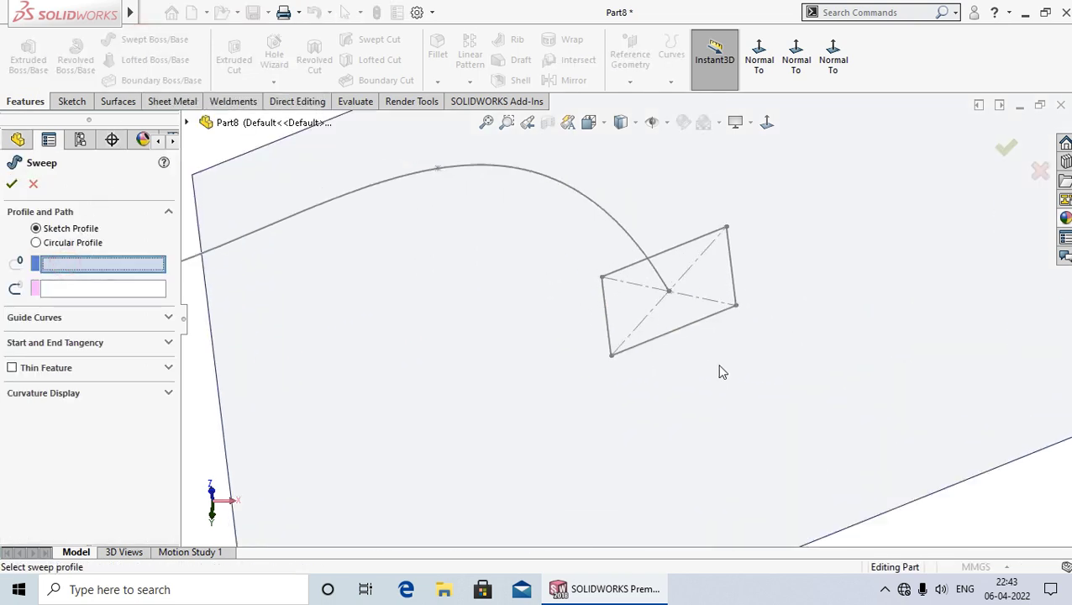
pyautogui.click(669, 337)
pyautogui.scroll(3, 685, 347)
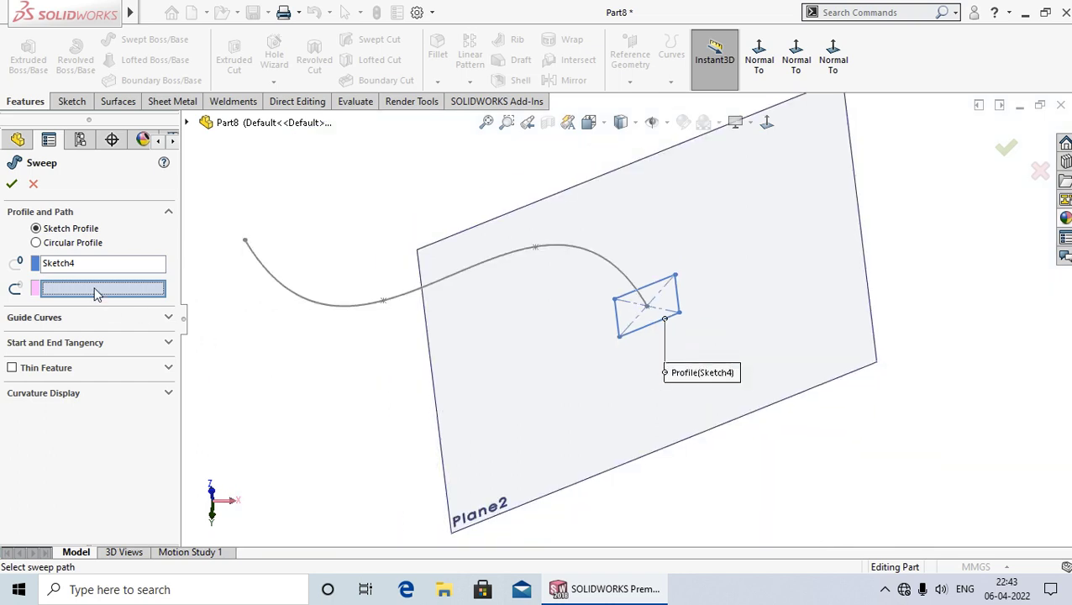
pyautogui.click(334, 310)
pyautogui.moveTo(378, 462); pyautogui.dragTo(382, 406, button='middle')
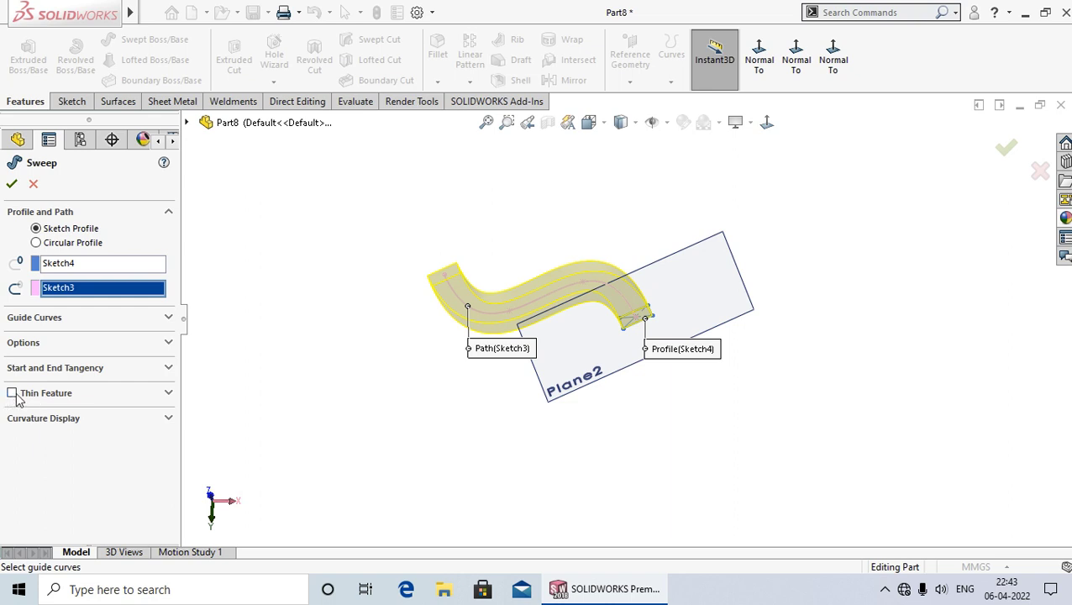
# - Turn on Thin Feature, One-Direction, with a 5 mm wall reversed to the profile's other side
pyautogui.click(12, 393)
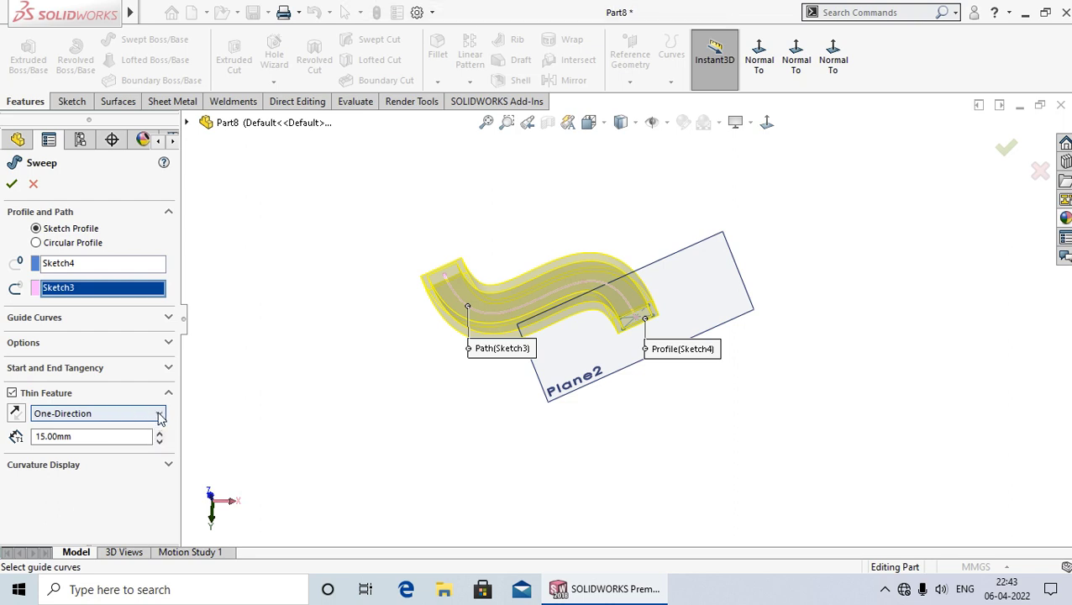
pyautogui.click(160, 414)
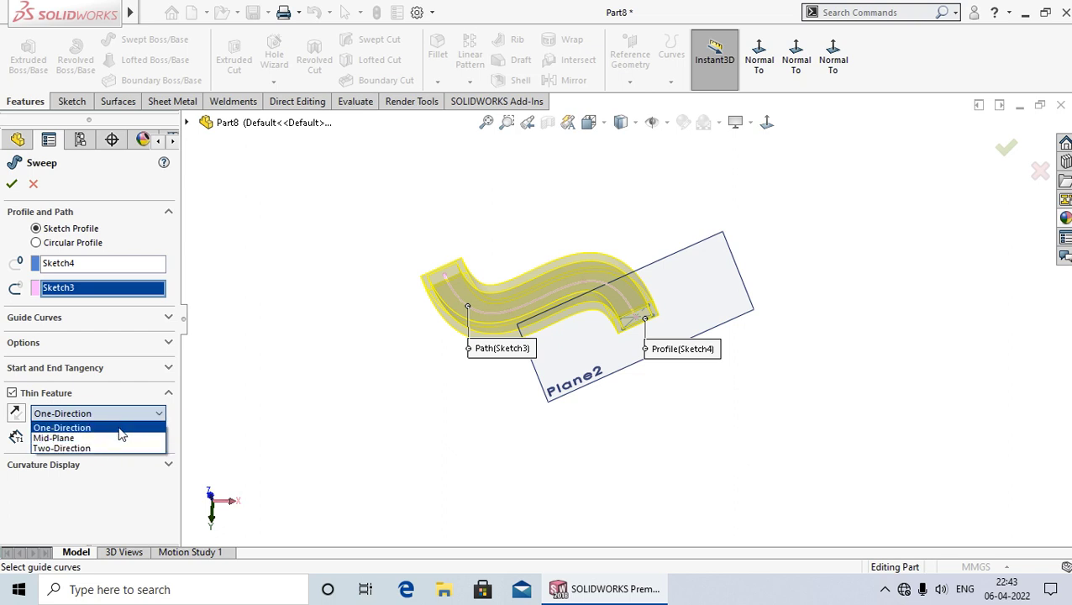
pyautogui.click(121, 429)
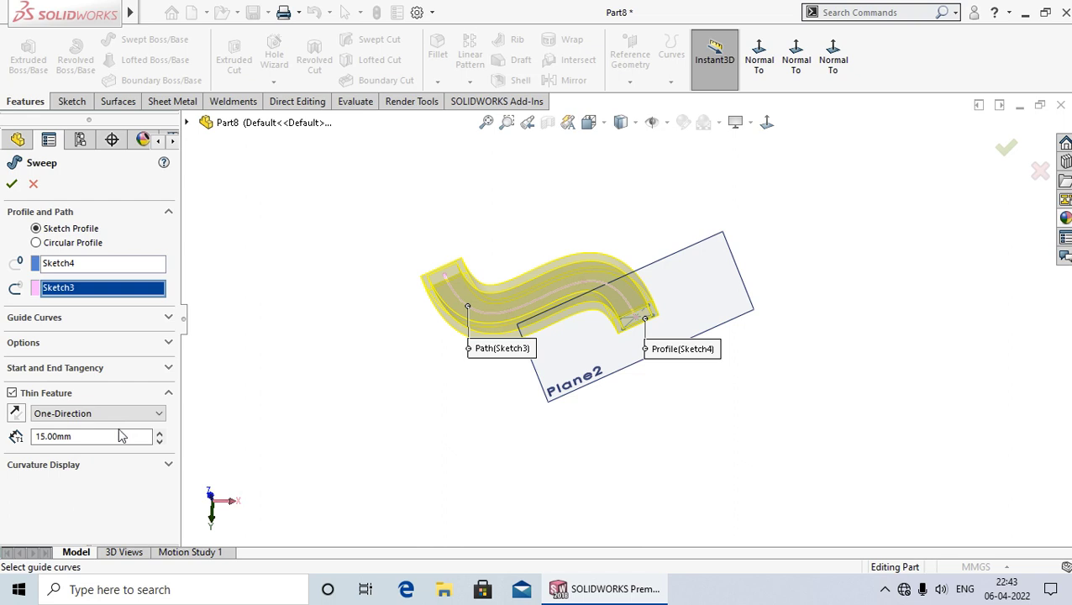
pyautogui.doubleClick(97, 436)
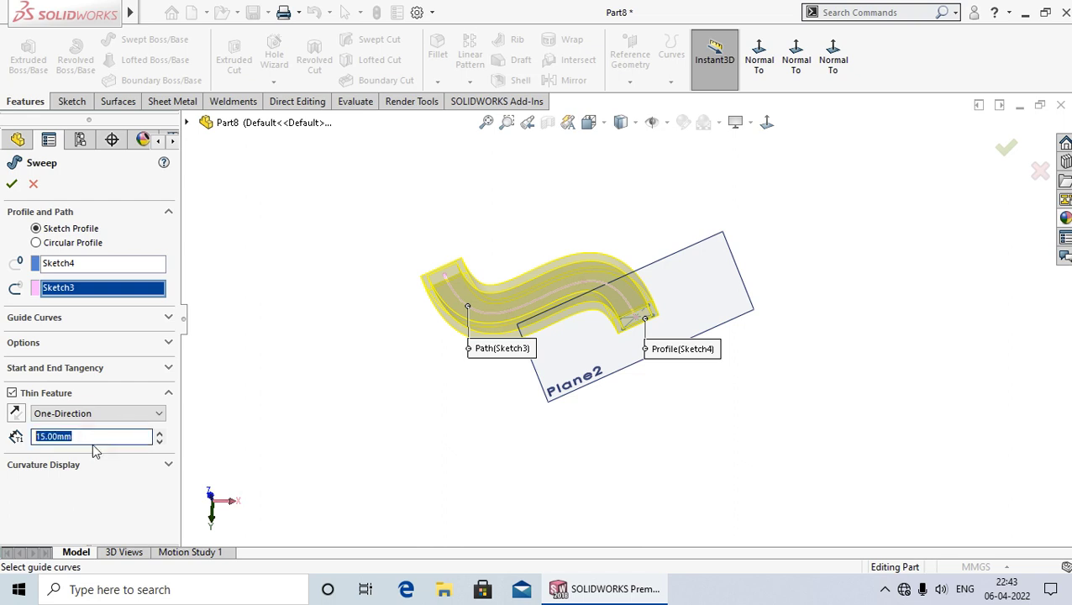
pyautogui.write('5')
pyautogui.press('Return')
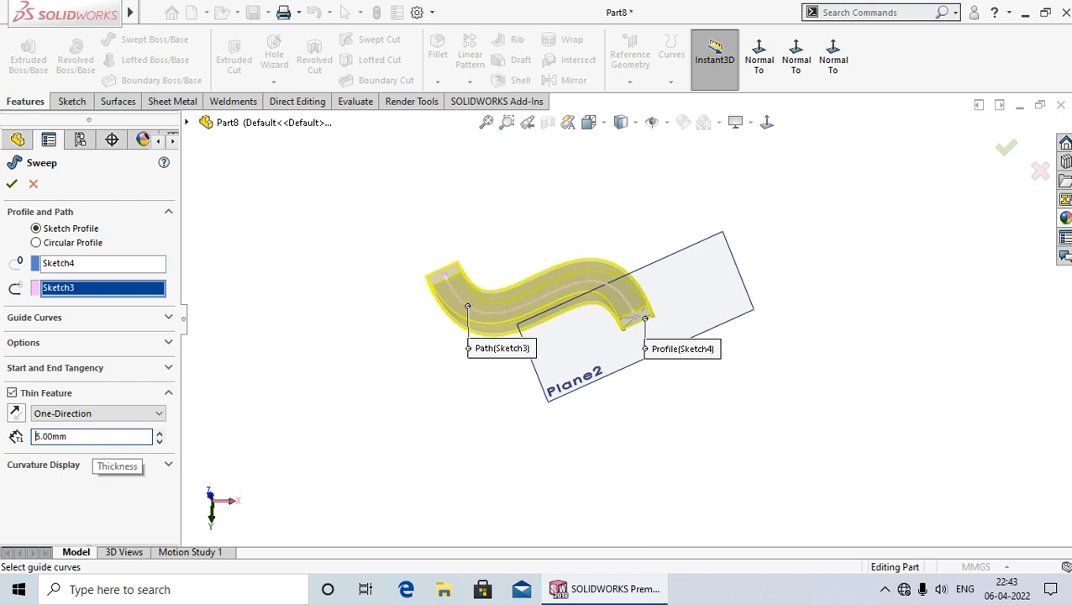
pyautogui.scroll(-4, 547, 294)
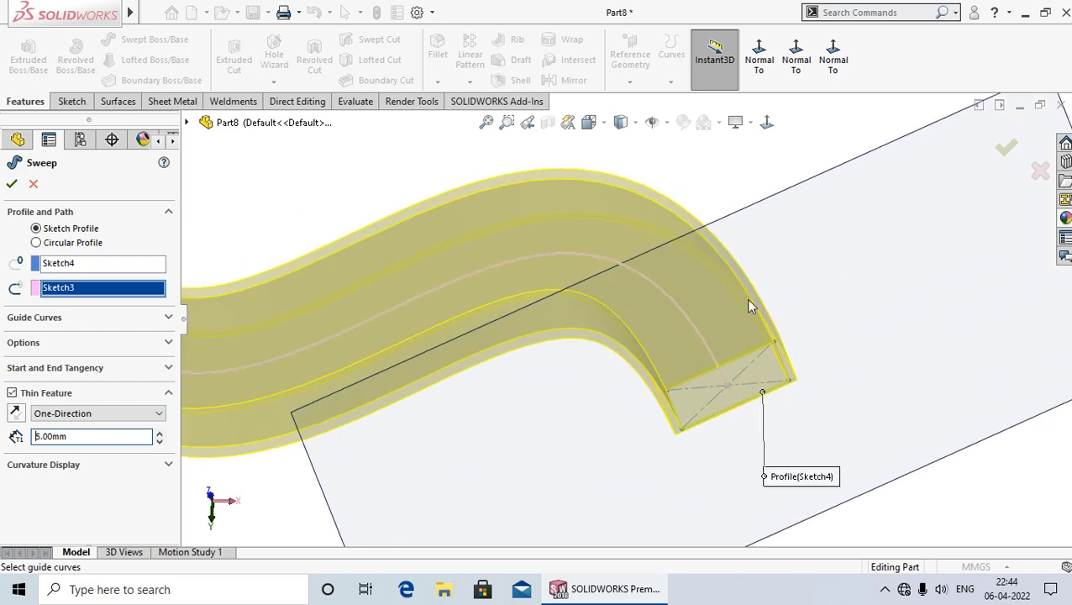
pyautogui.moveTo(661, 493); pyautogui.dragTo(651, 330, button='middle')
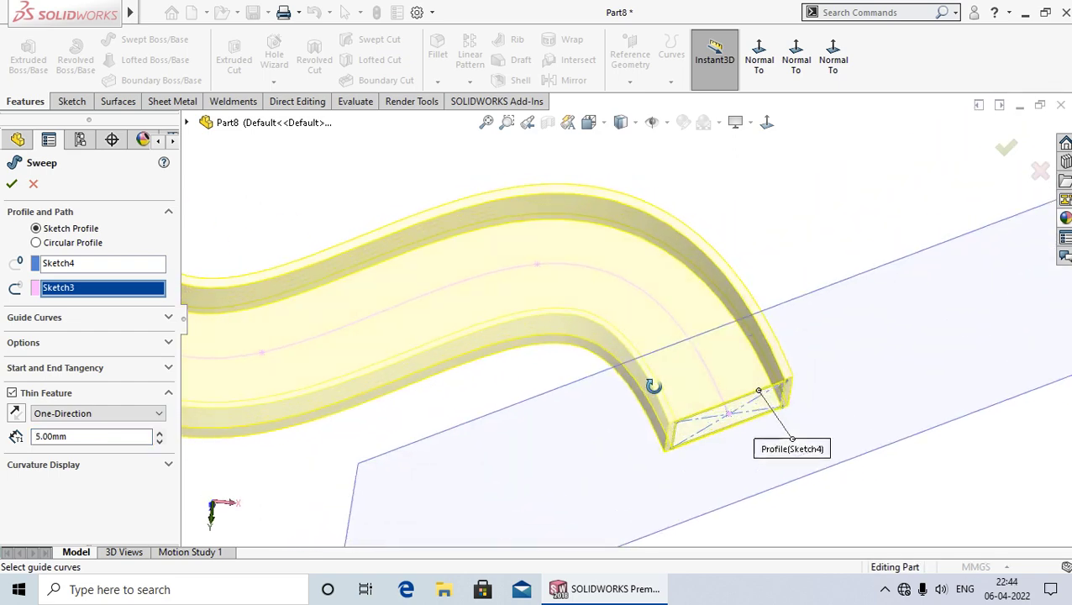
pyautogui.scroll(-3, 703, 403)
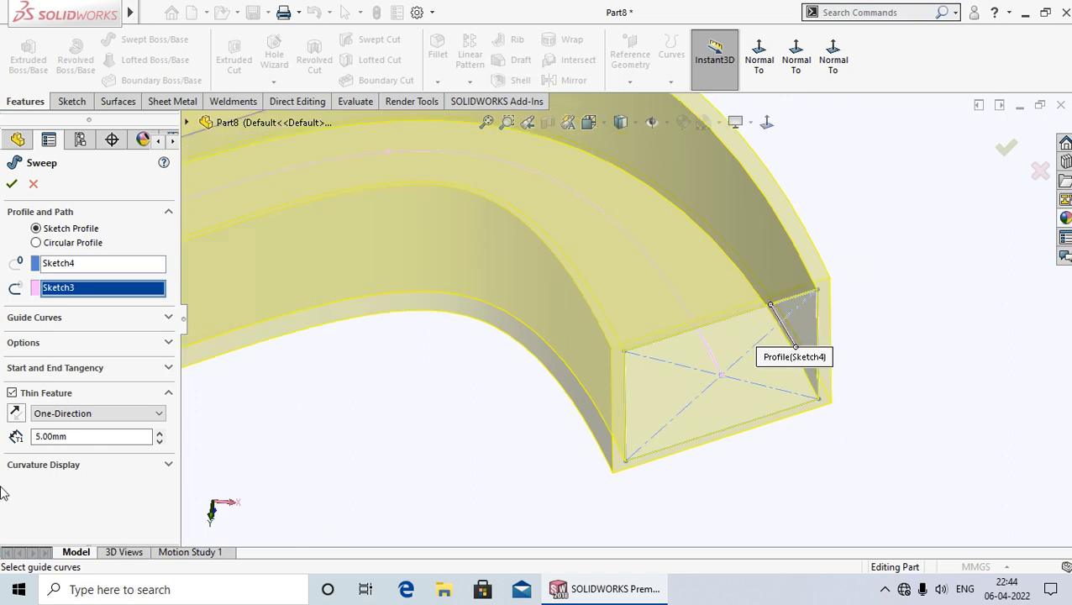
pyautogui.click(16, 414)
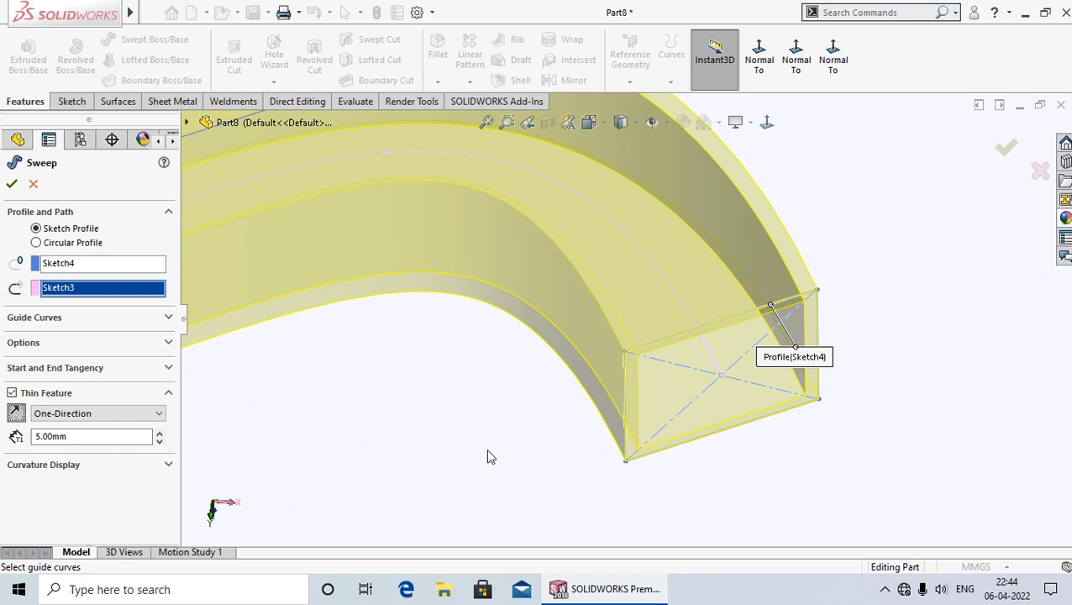
# - Switch the thin wall to Two-Direction with 8 mm and 7 mm thicknesses
pyautogui.click(145, 413)
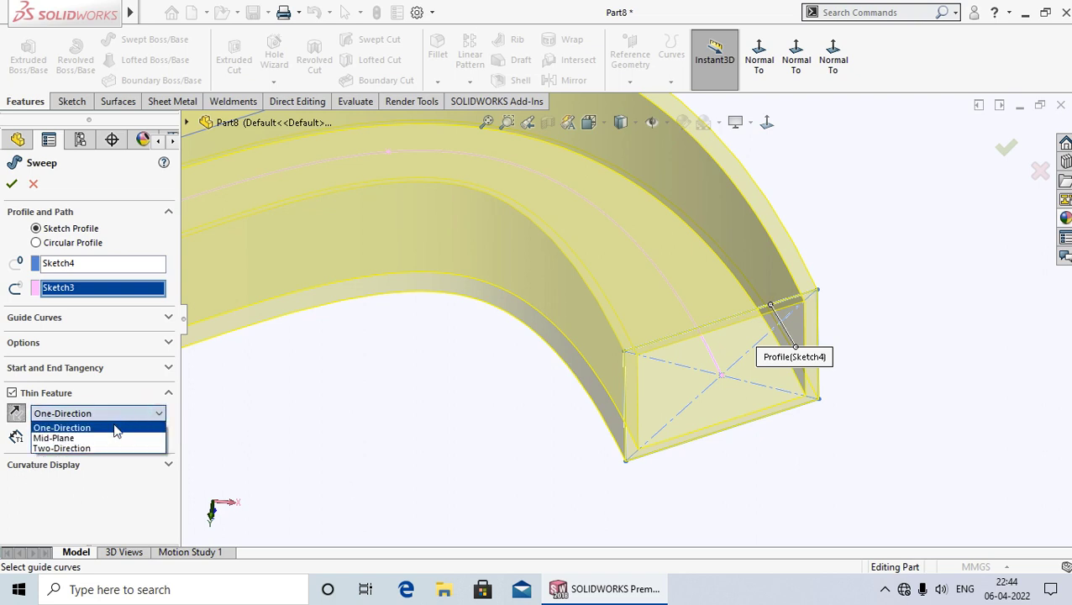
pyautogui.click(77, 436)
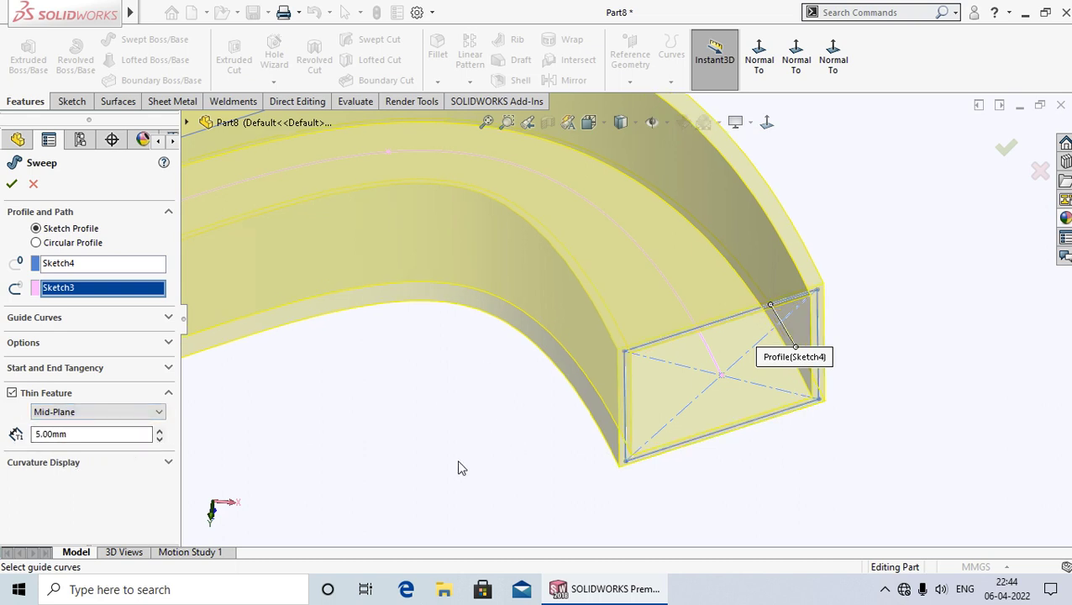
pyautogui.click(135, 412)
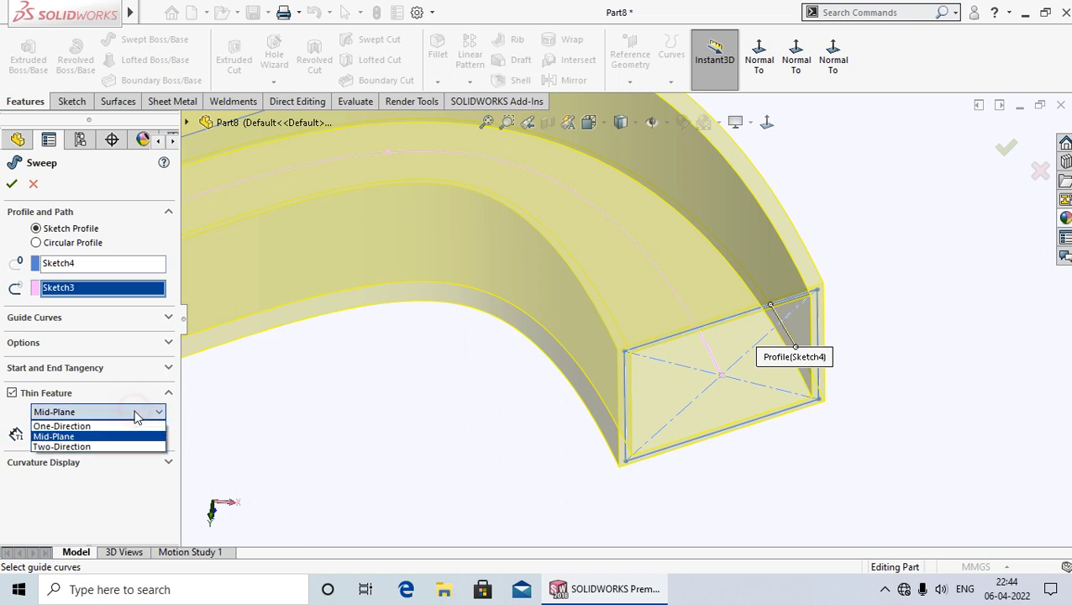
pyautogui.click(111, 446)
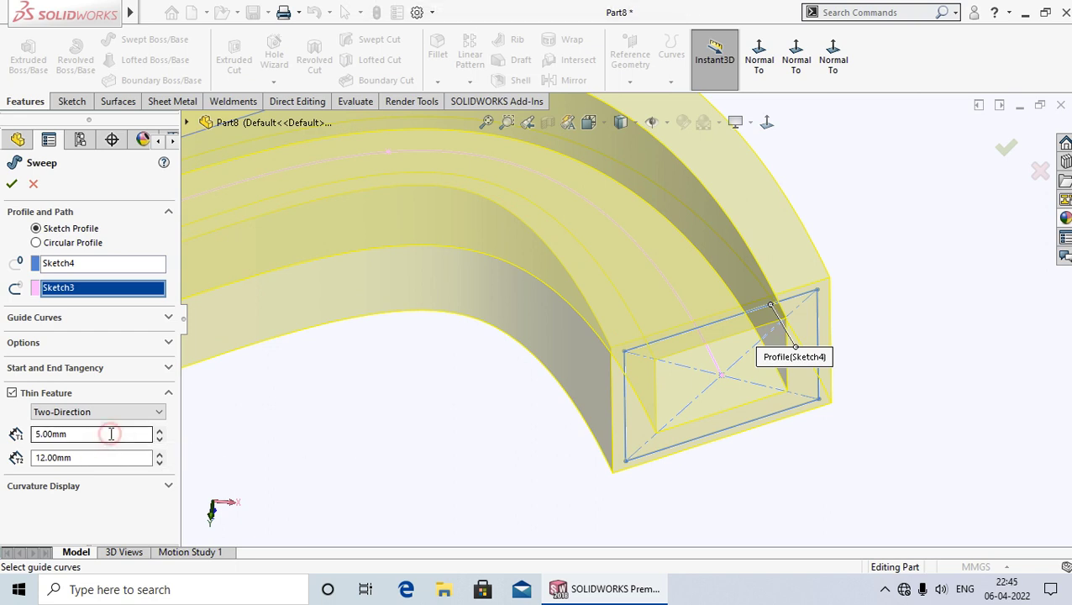
pyautogui.doubleClick(84, 433)
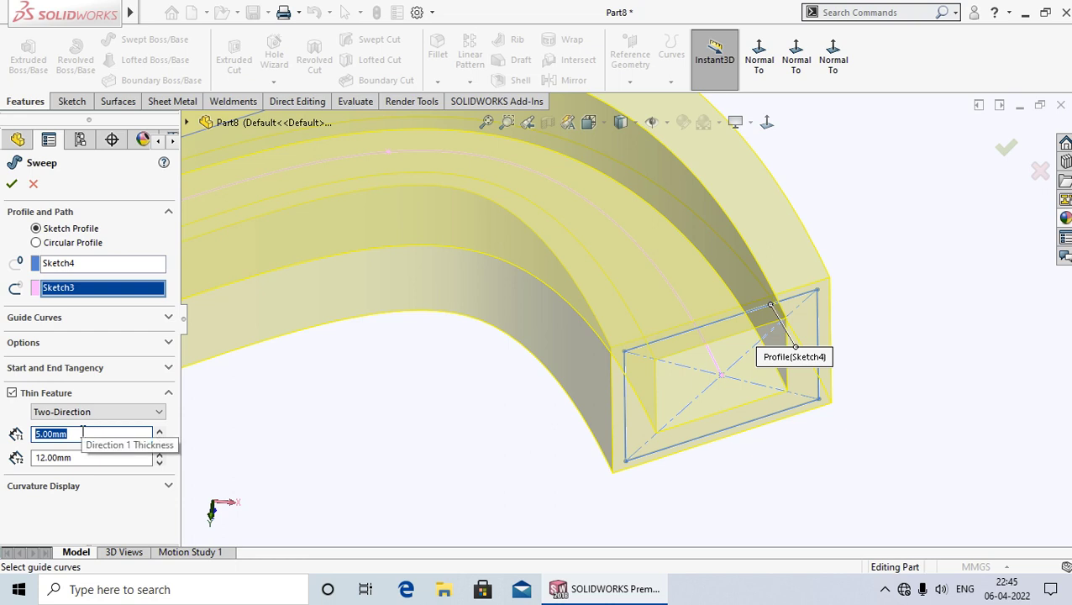
pyautogui.write('8')
pyautogui.press('Return')
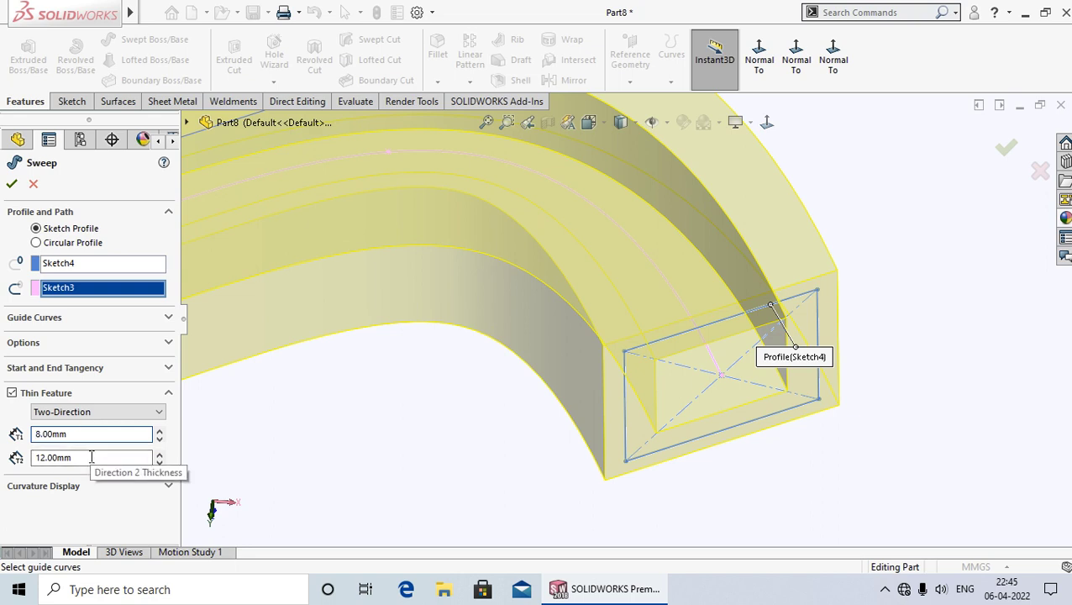
pyautogui.moveTo(86, 458); pyautogui.dragTo(28, 458)
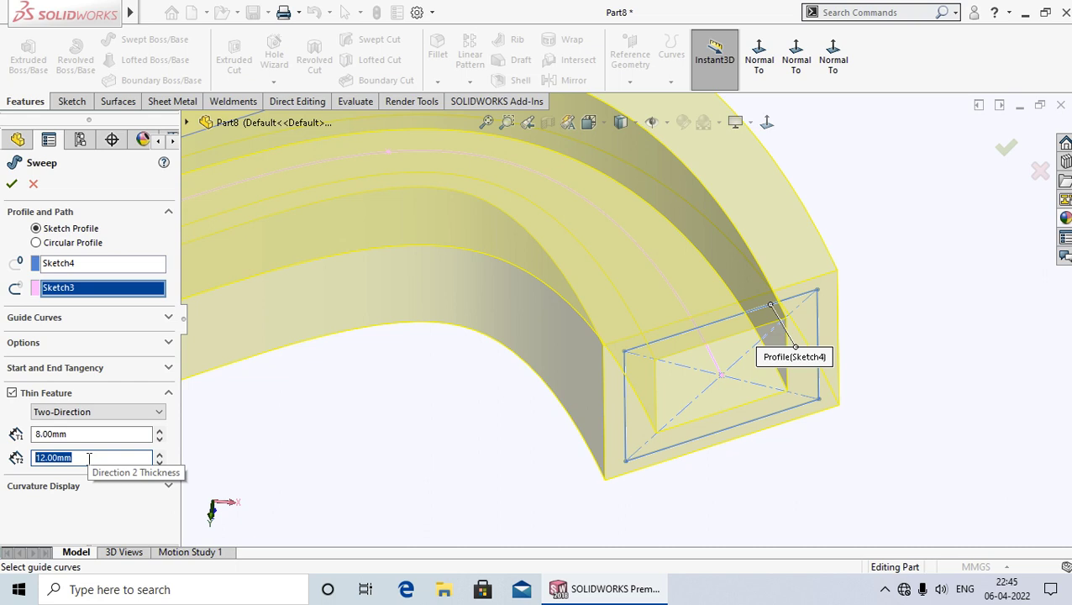
pyautogui.write('7')
pyautogui.press('Return')
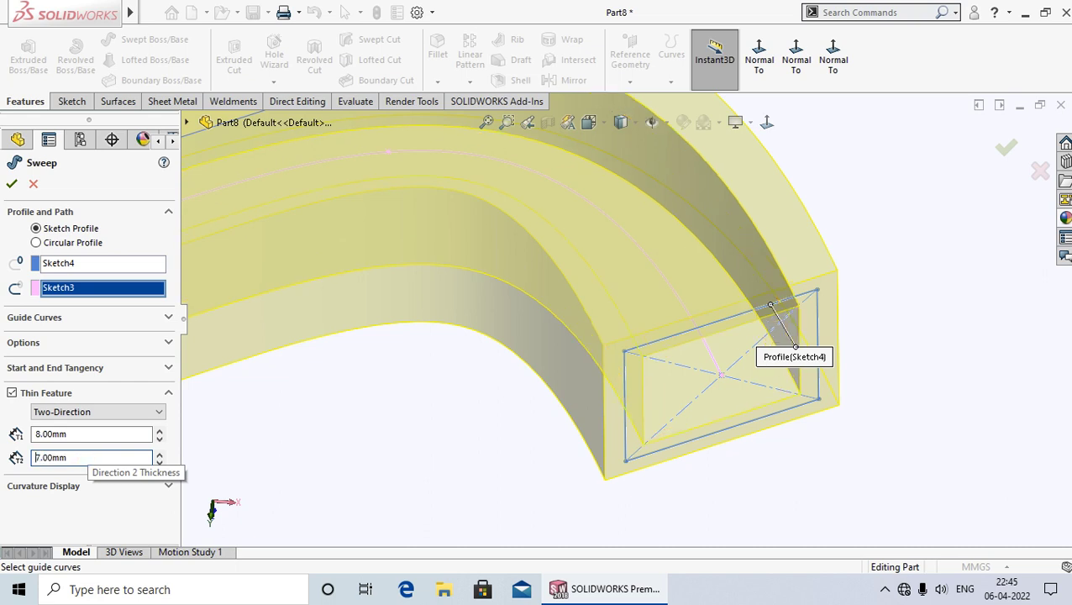
# - Accept the thin sweep as Sweep-Thin1 and orbit around the finished hollow tube
pyautogui.click(12, 183)
pyautogui.moveTo(519, 502)
pyautogui.mouseDown(button='middle')
pyautogui.moveTo(437, 364)
pyautogui.moveTo(427, 486)
pyautogui.moveTo(437, 430)
pyautogui.moveTo(452, 506)
pyautogui.moveTo(432, 566)
pyautogui.mouseUp(button='middle')
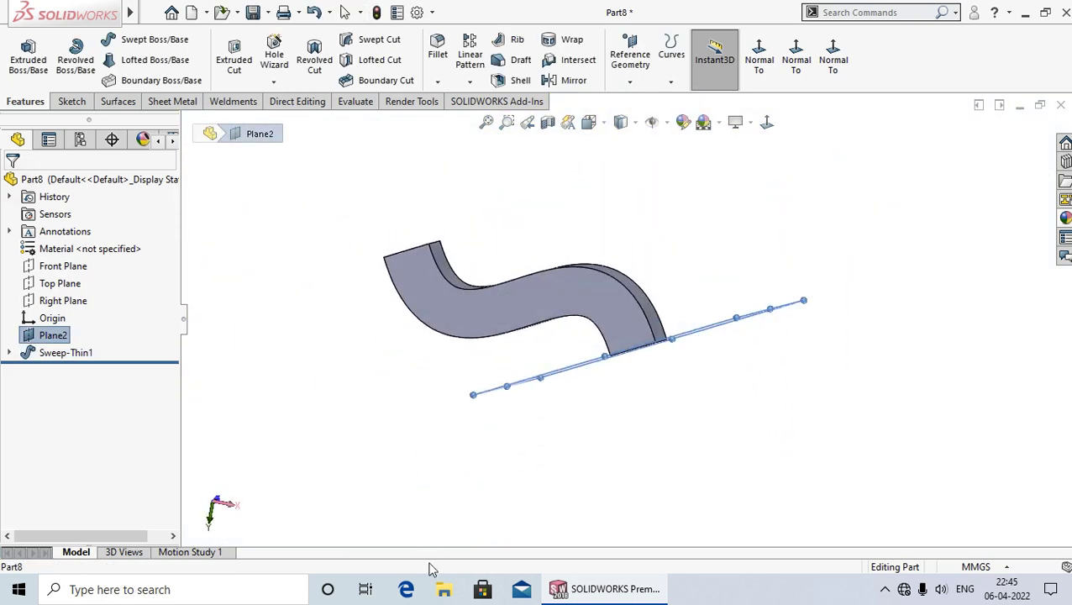
pyautogui.moveTo(588, 224)
pyautogui.mouseDown(button='middle')
pyautogui.moveTo(588, 409)
pyautogui.moveTo(530, 394)
pyautogui.moveTo(510, 435)
pyautogui.moveTo(497, 215)
pyautogui.moveTo(504, 222)
pyautogui.mouseUp(button='middle')
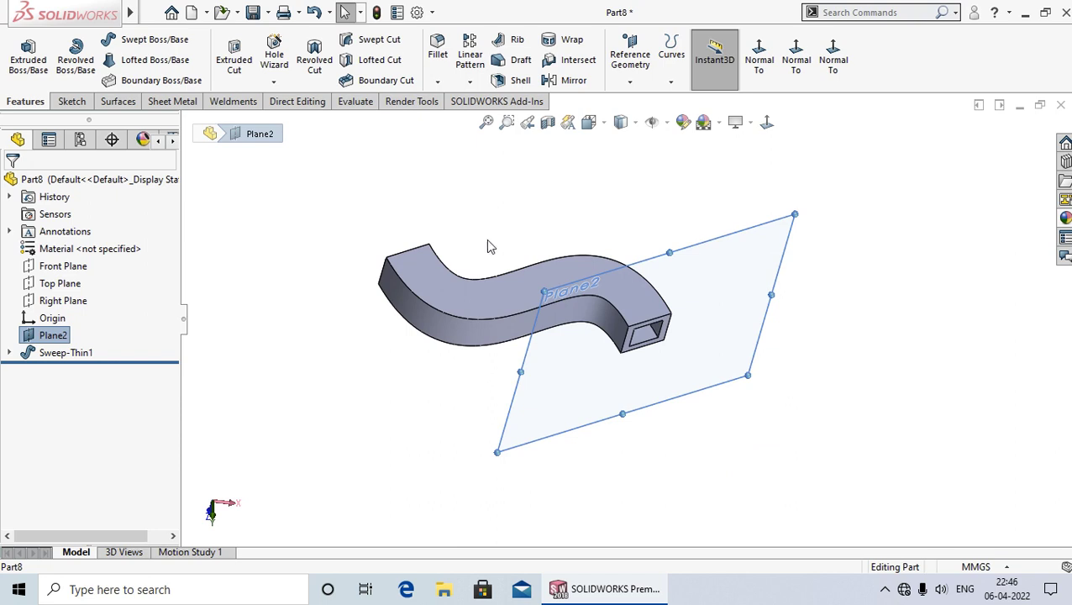
pyautogui.click(331, 336)
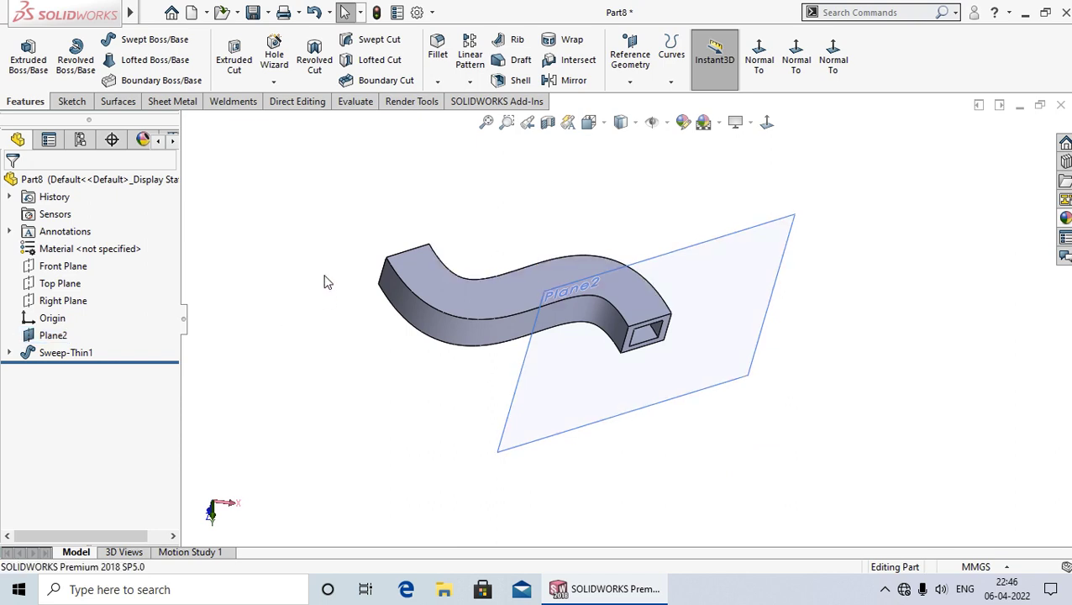
# - Delete Sweep-Thin1, Sketch4 and Plane2 from the tree, confirming each deletion
pyautogui.rightClick(66, 352)
pyautogui.click(113, 382)
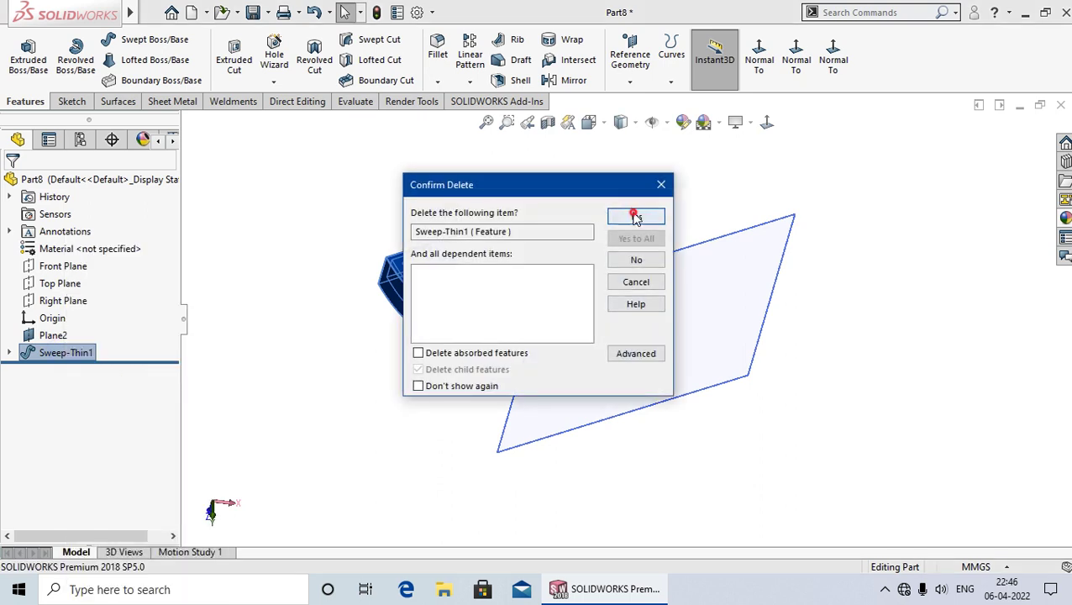
pyautogui.click(638, 216)
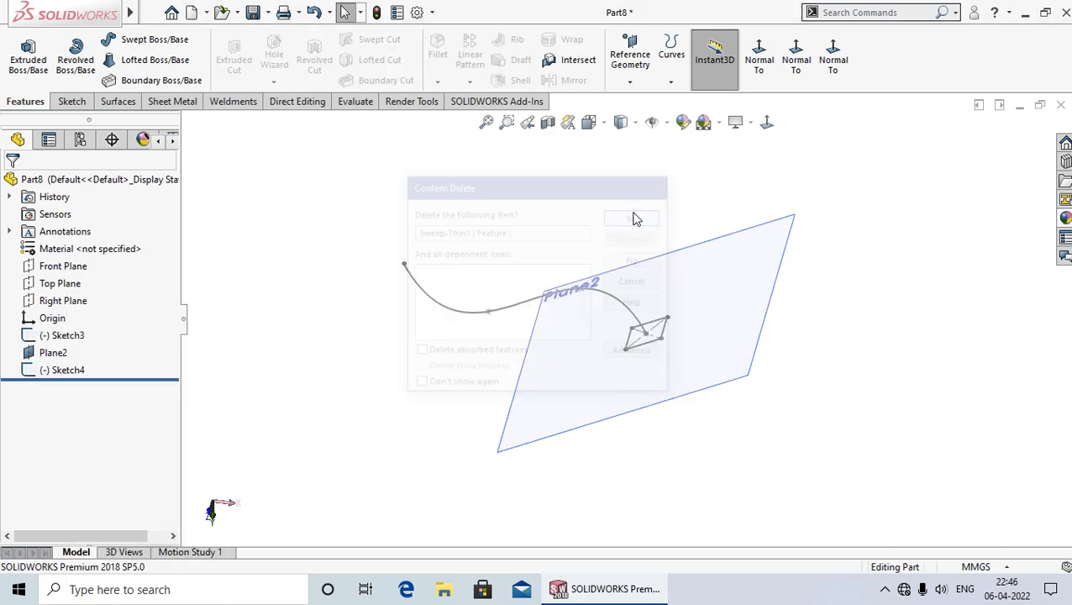
pyautogui.rightClick(76, 370)
pyautogui.click(134, 400)
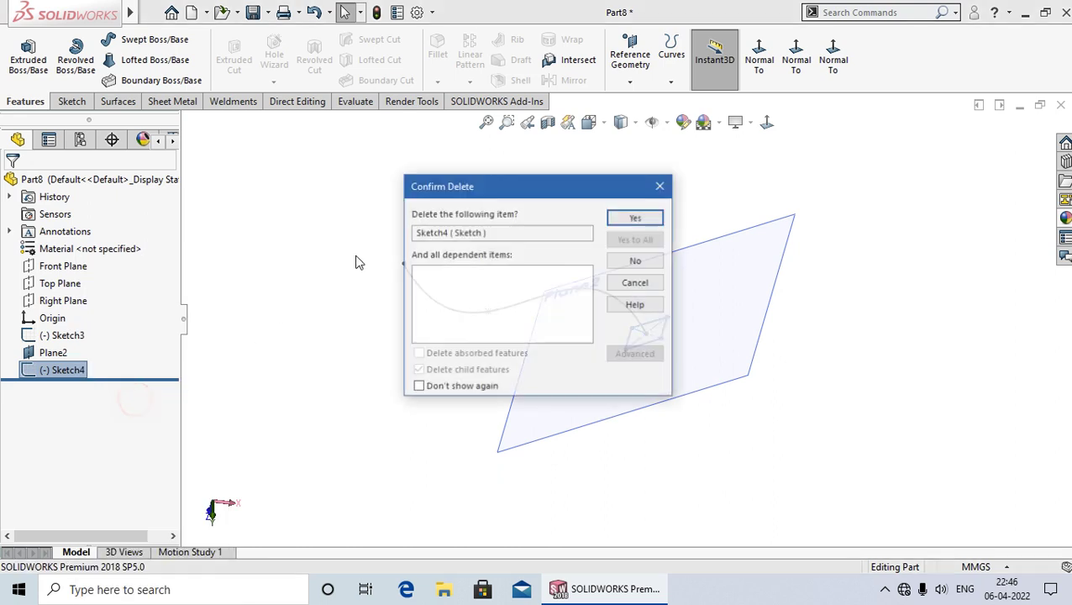
pyautogui.click(617, 224)
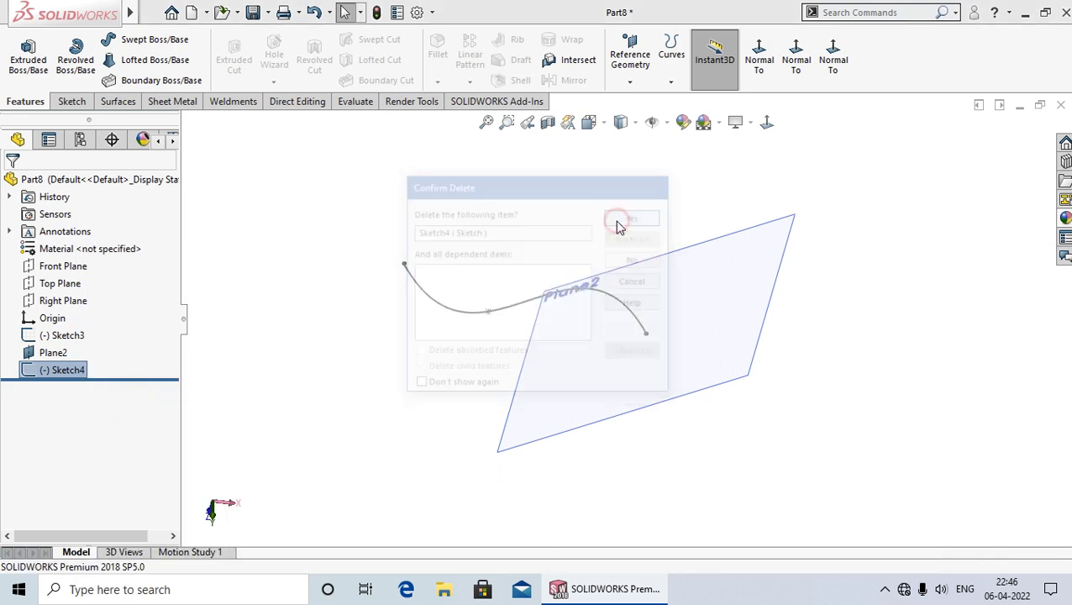
pyautogui.rightClick(48, 356)
pyautogui.click(84, 414)
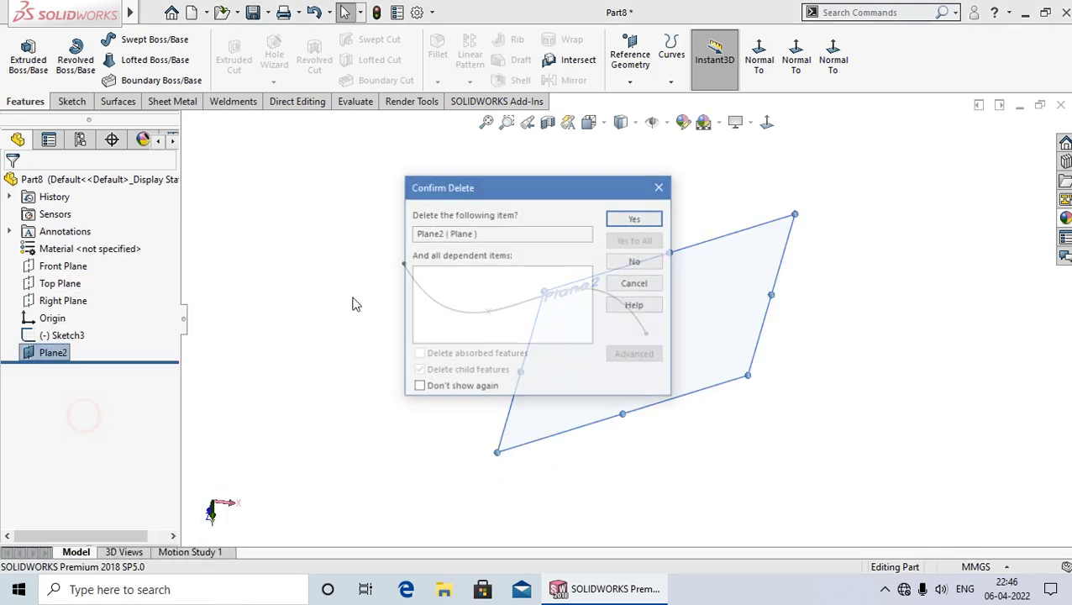
pyautogui.click(621, 219)
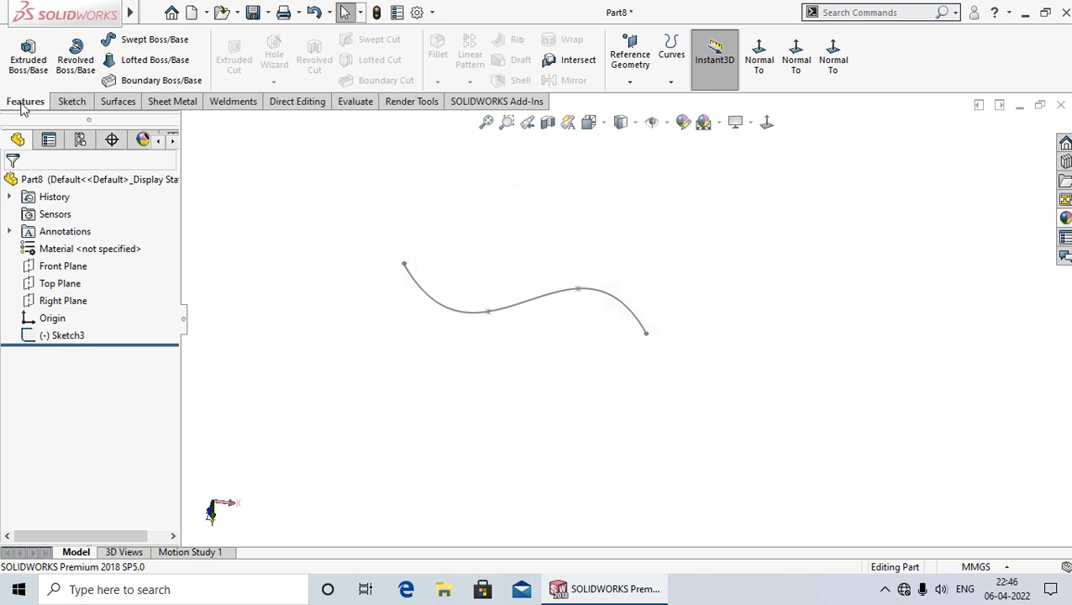
# - Start a Swept Boss/Base with Circular Profile, using the S-shaped Sketch3 as the path
pyautogui.click(162, 43)
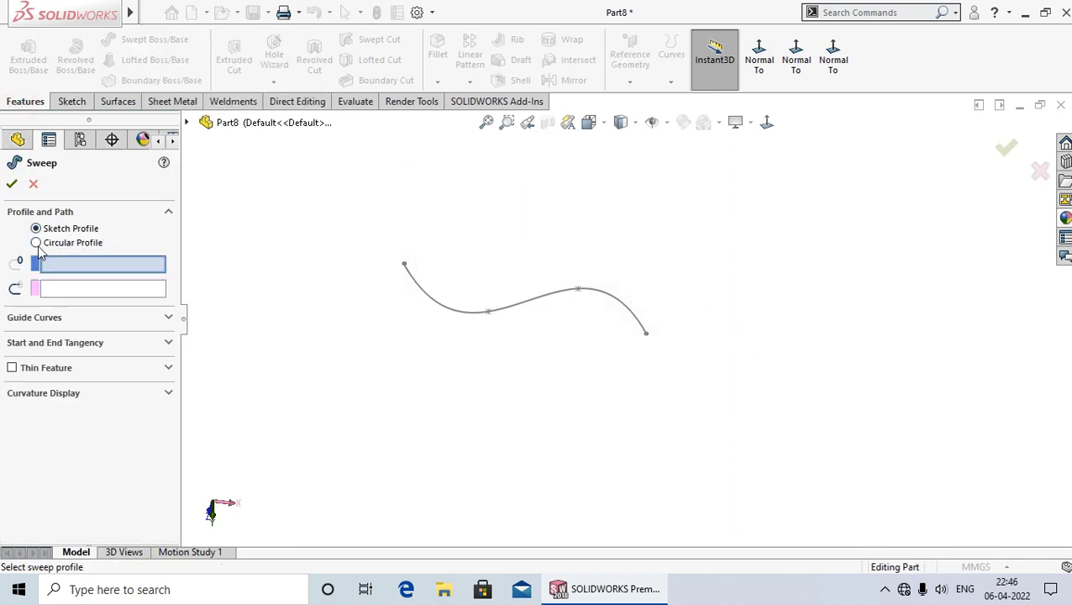
pyautogui.click(37, 244)
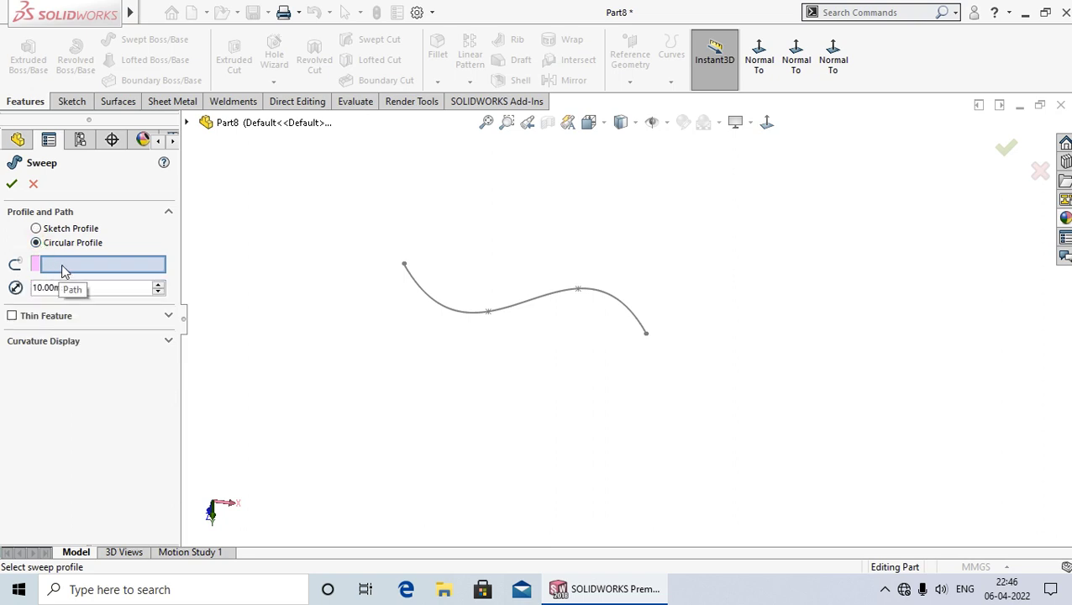
pyautogui.click(504, 312)
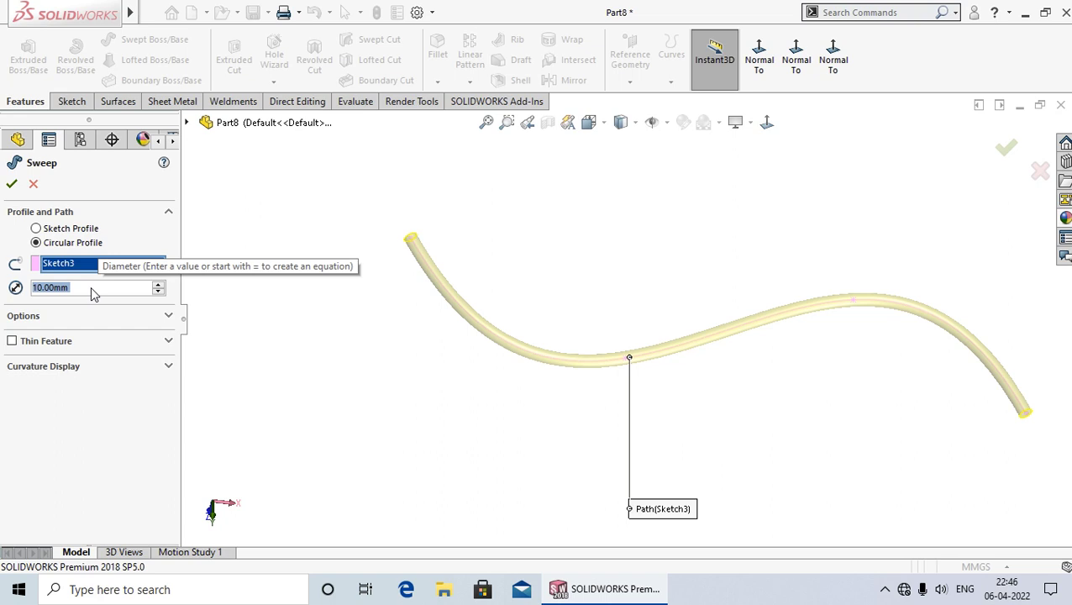
# - Set the sweep's circular profile diameter to 25mm, after first trying 20mm
pyautogui.write('20')
pyautogui.press('Return')
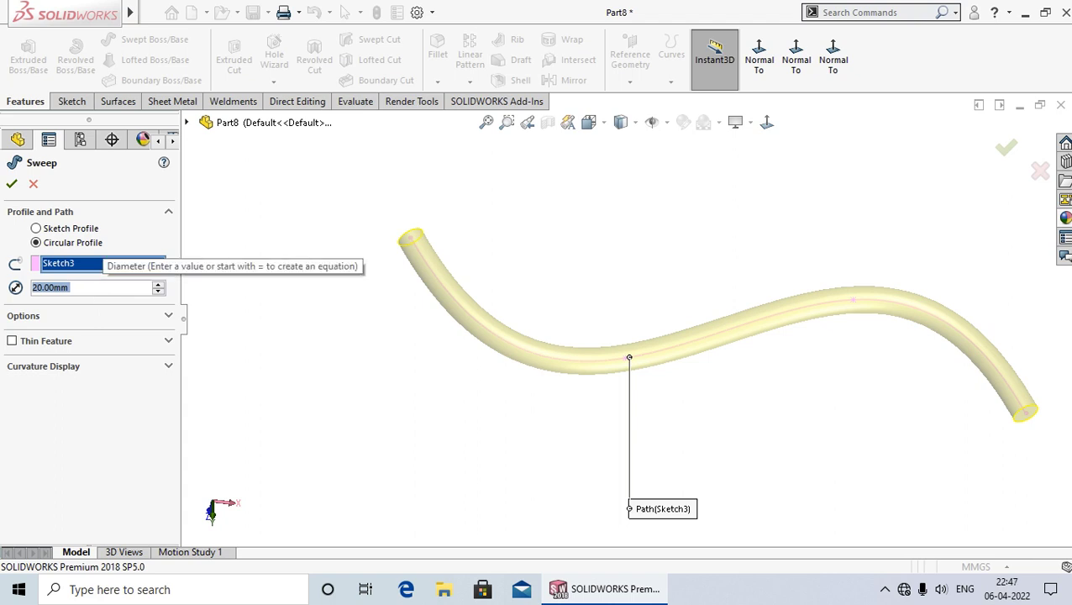
pyautogui.write('25')
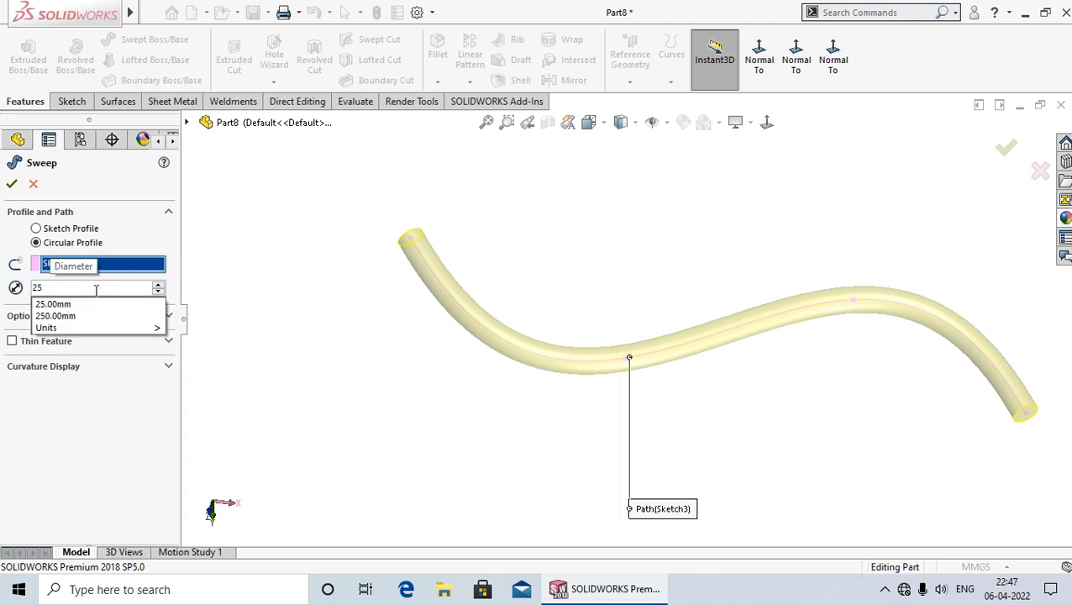
pyautogui.press('Return')
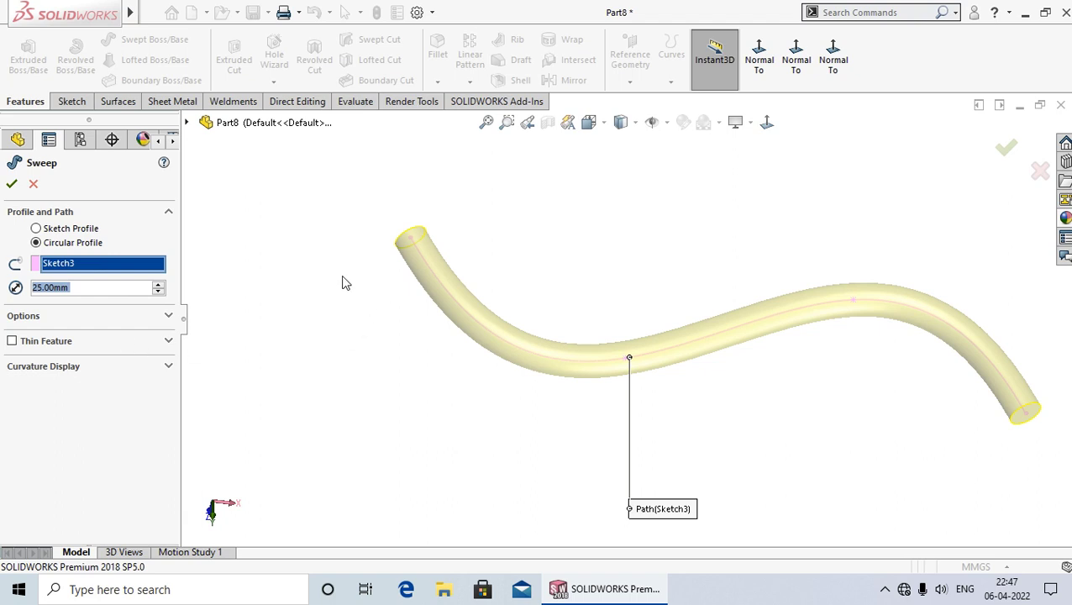
pyautogui.moveTo(335, 267)
pyautogui.mouseDown(button='middle')
pyautogui.moveTo(339, 390)
pyautogui.moveTo(419, 339)
pyautogui.mouseUp(button='middle')
pyautogui.scroll(-3, 535, 277)
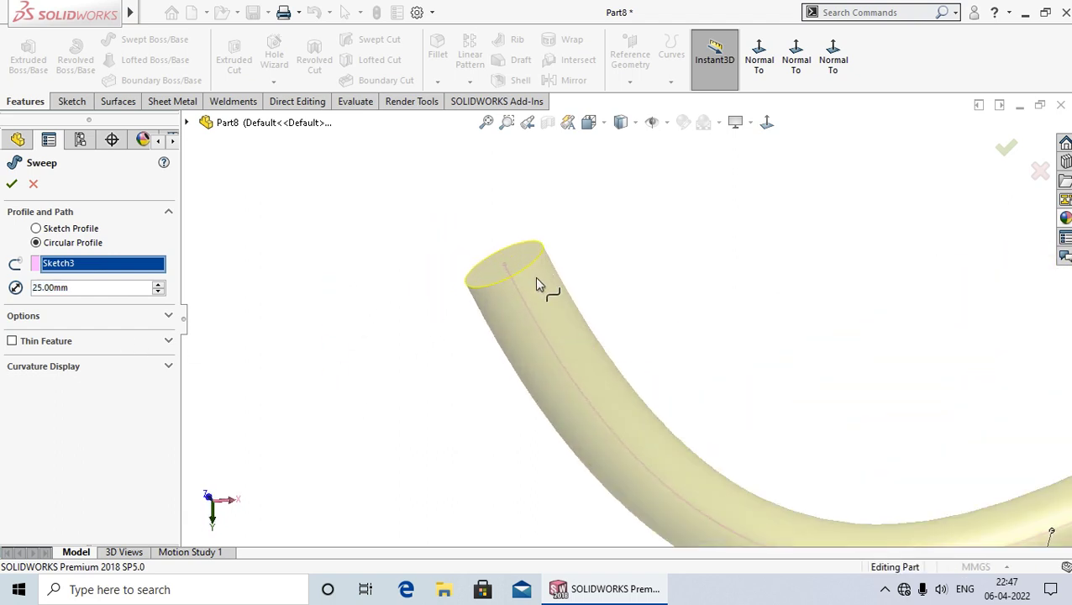
pyautogui.scroll(3, 680, 322)
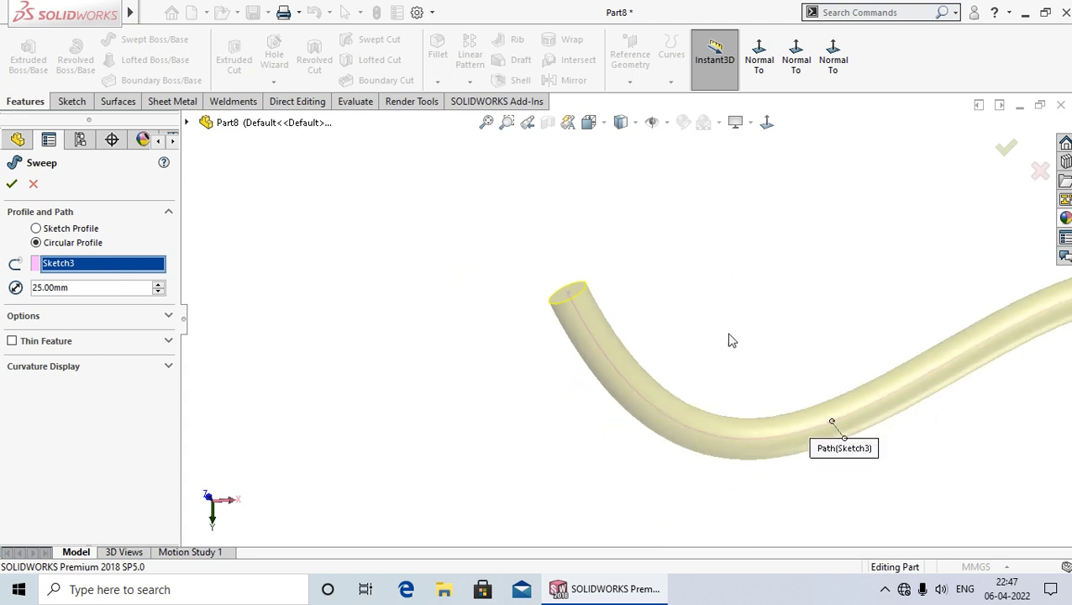
pyautogui.scroll(3, 730, 340)
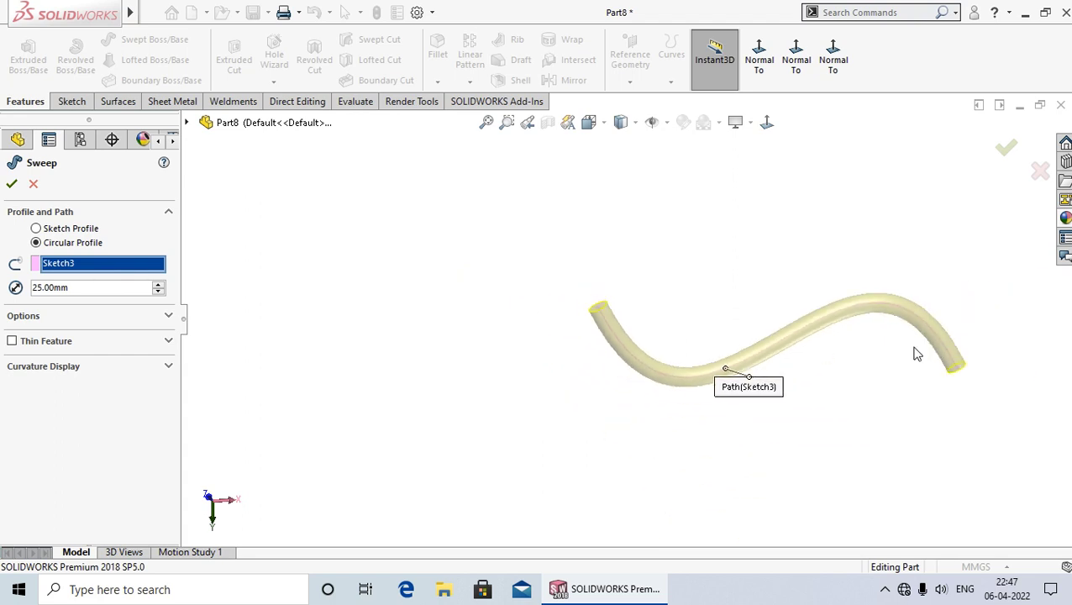
pyautogui.scroll(-3, 674, 342)
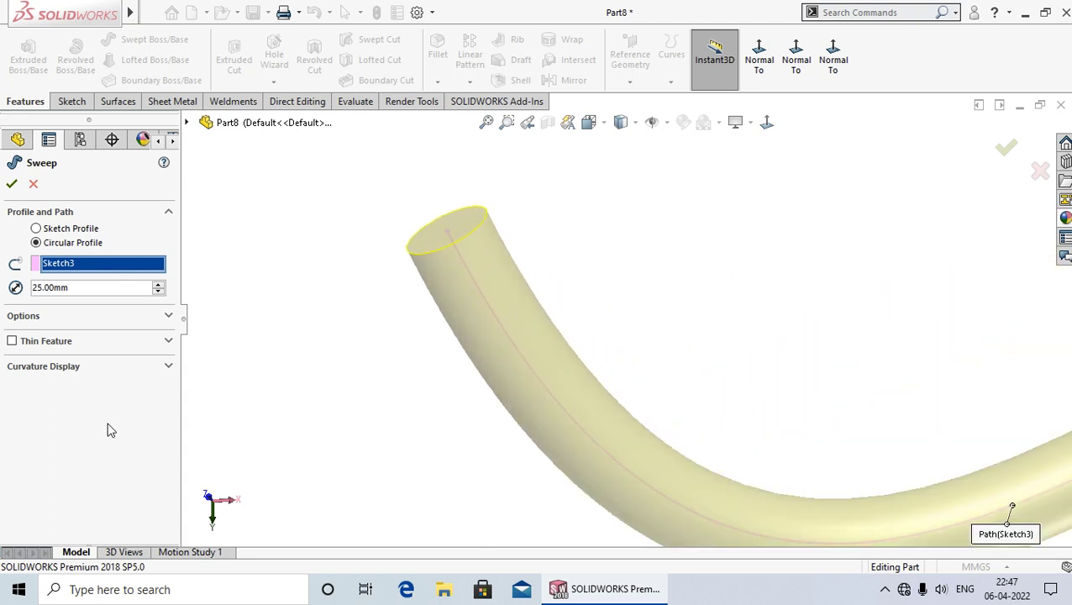
# - Make the sweep a One-Direction thin feature with a 5mm wall, keeping the original wall side
pyautogui.click(12, 341)
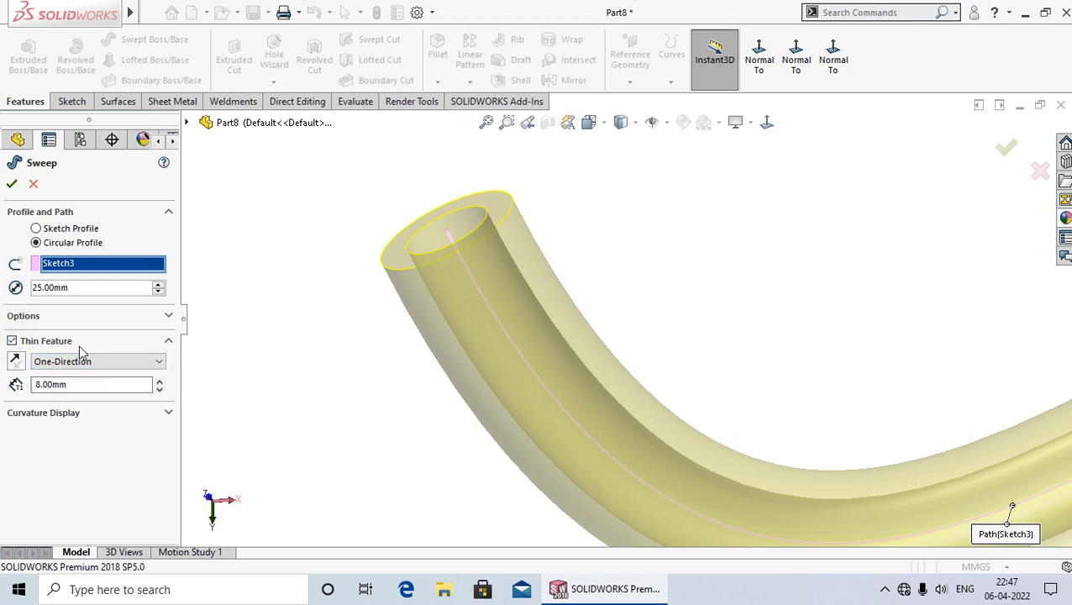
pyautogui.click(152, 363)
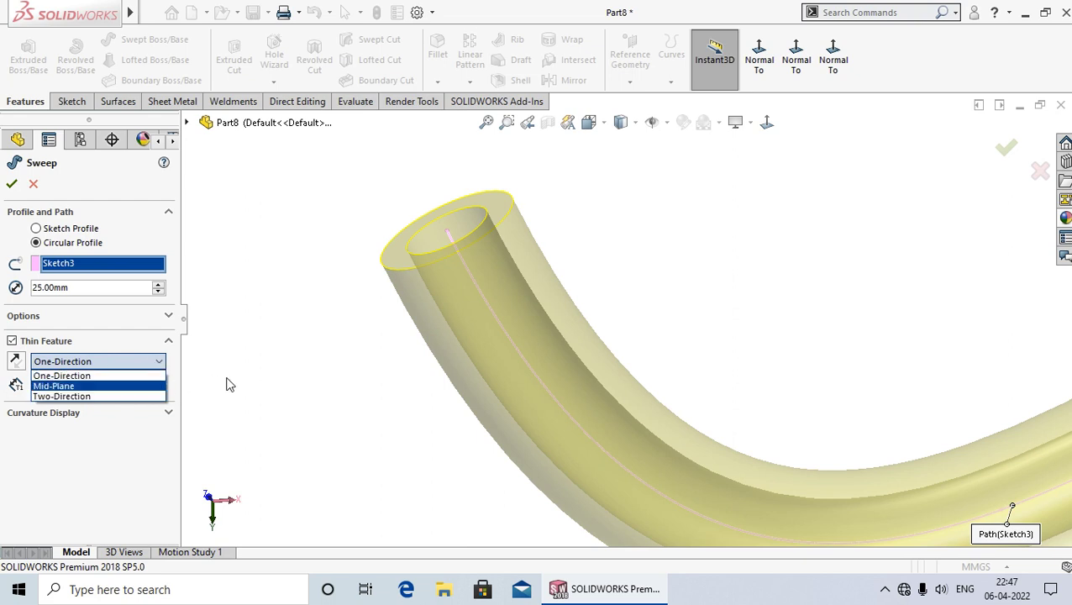
pyautogui.click(106, 380)
pyautogui.moveTo(102, 385); pyautogui.dragTo(15, 384)
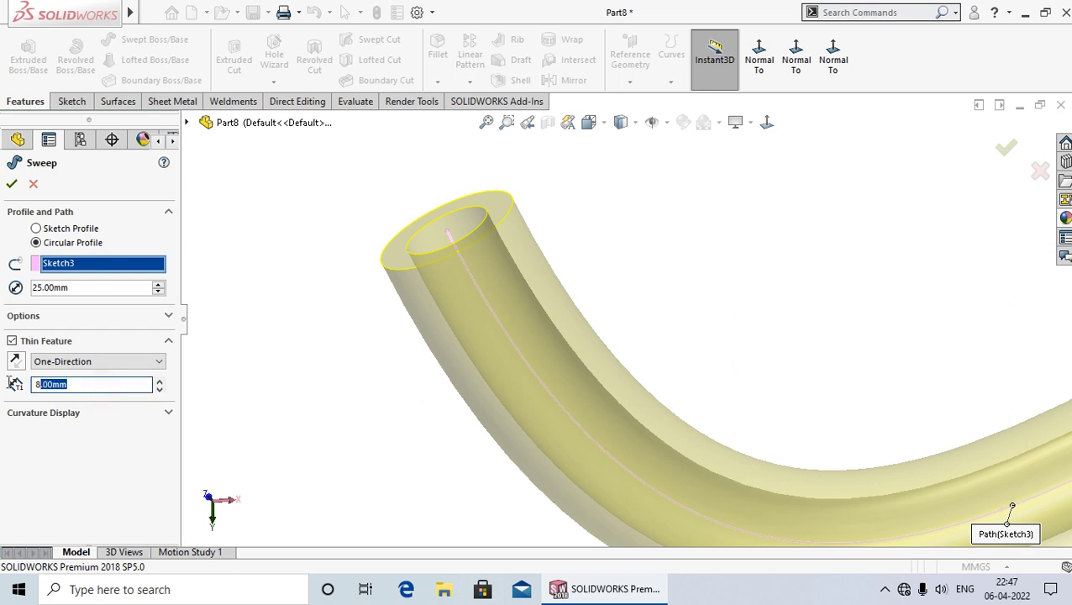
pyautogui.write('5')
pyautogui.press('Return')
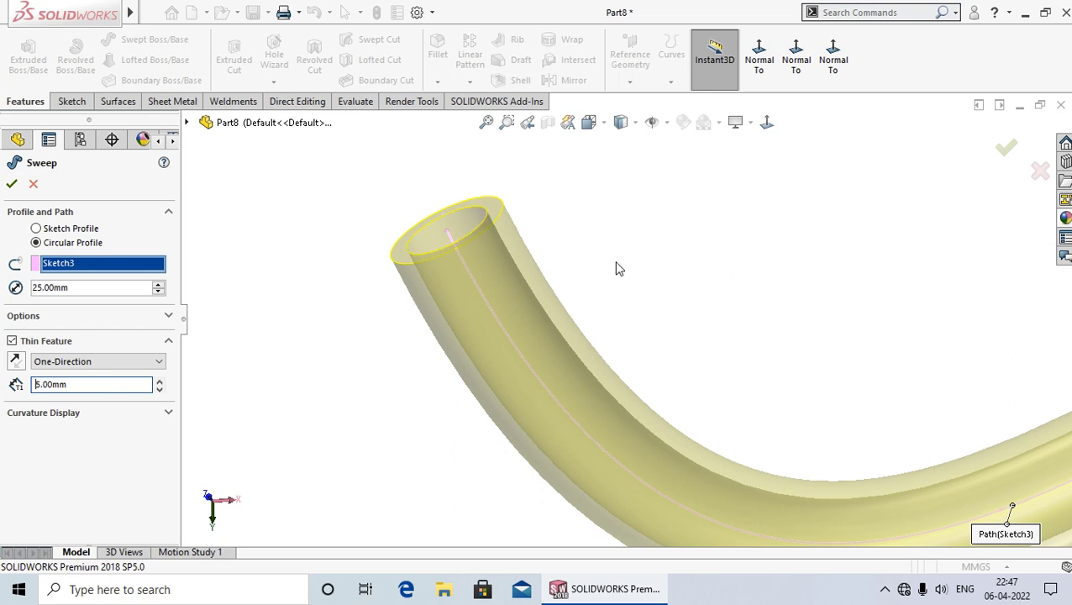
pyautogui.click(16, 360)
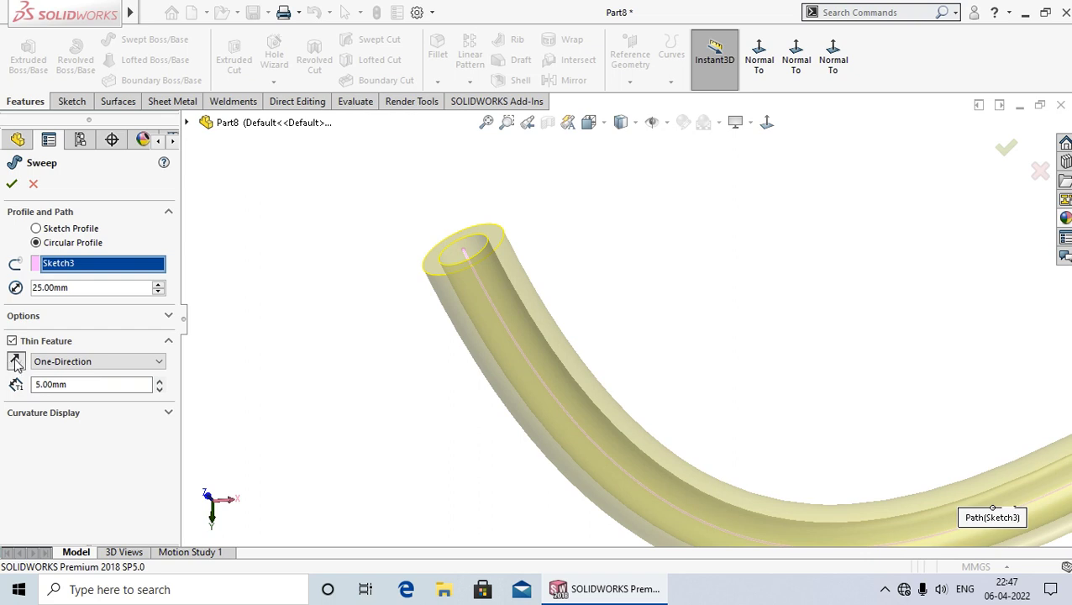
pyautogui.click(14, 361)
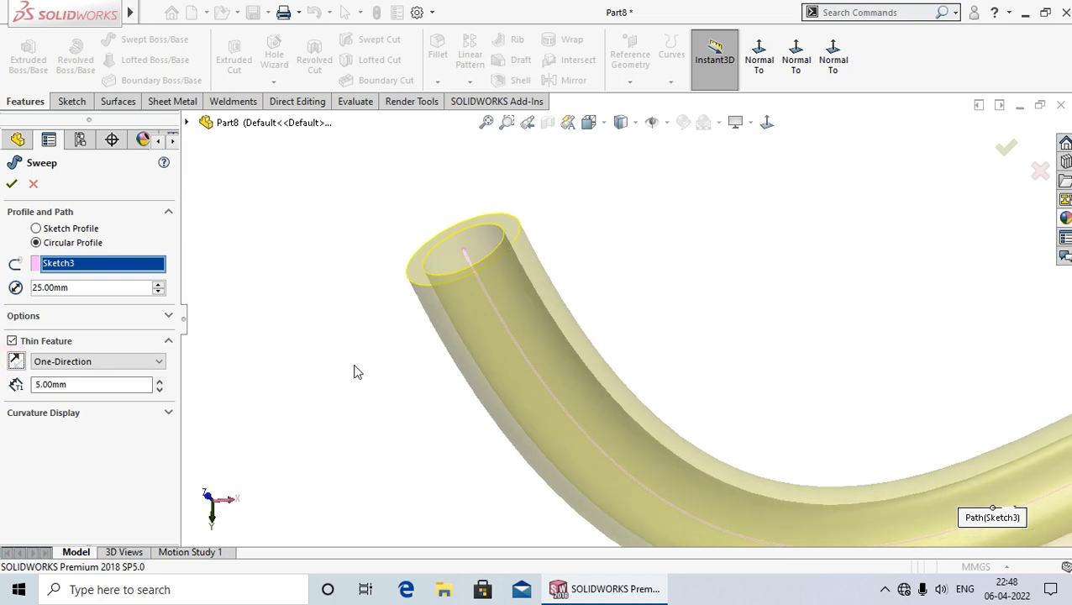
# - Change the thin wall type to Mid-Plane, then to Two-Direction
pyautogui.click(138, 361)
pyautogui.click(104, 386)
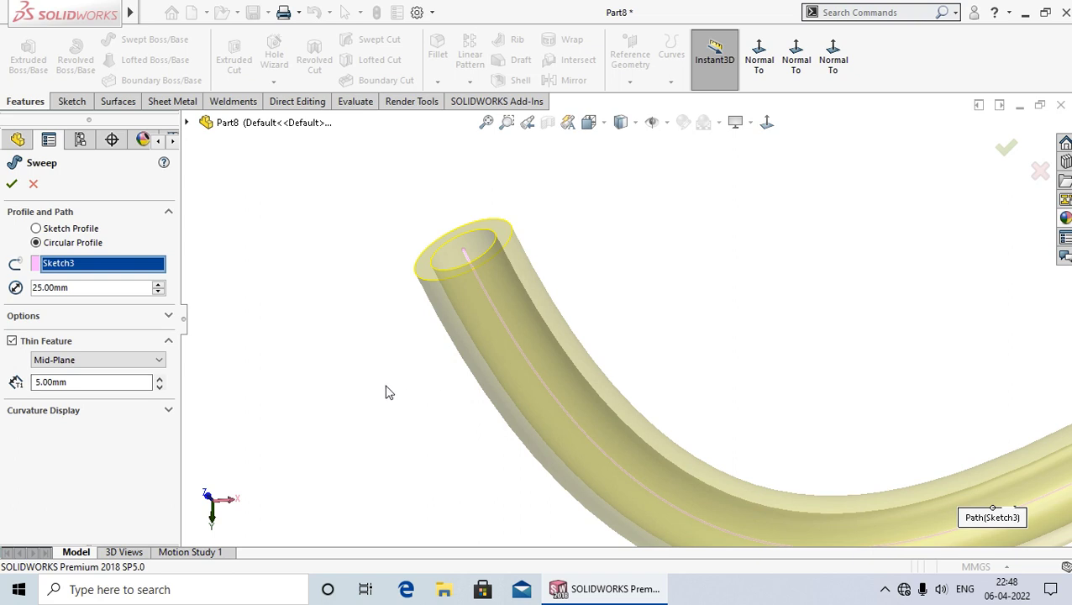
pyautogui.click(143, 363)
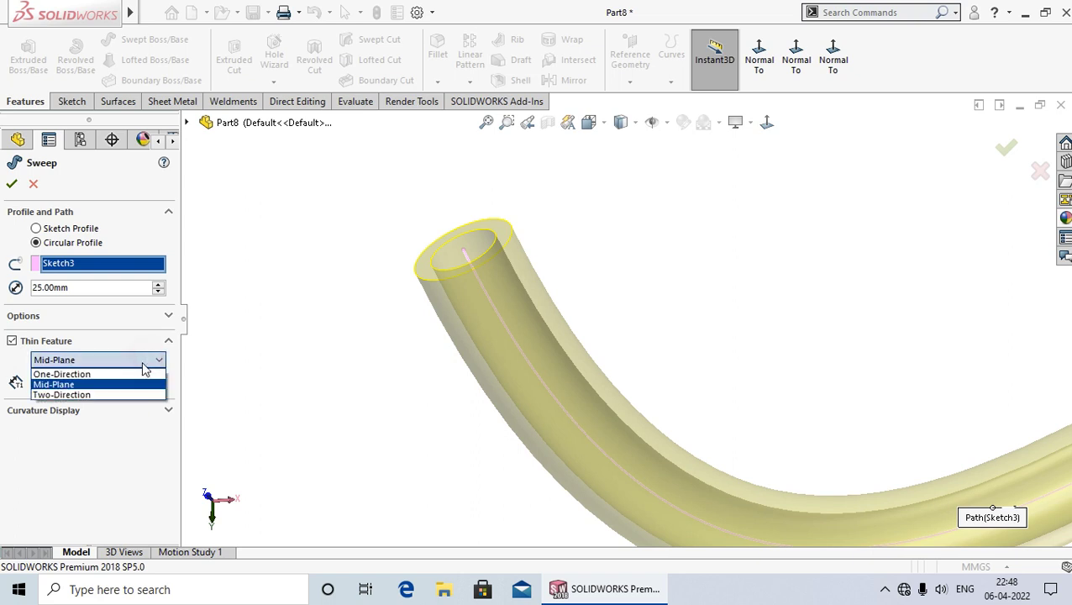
pyautogui.click(102, 393)
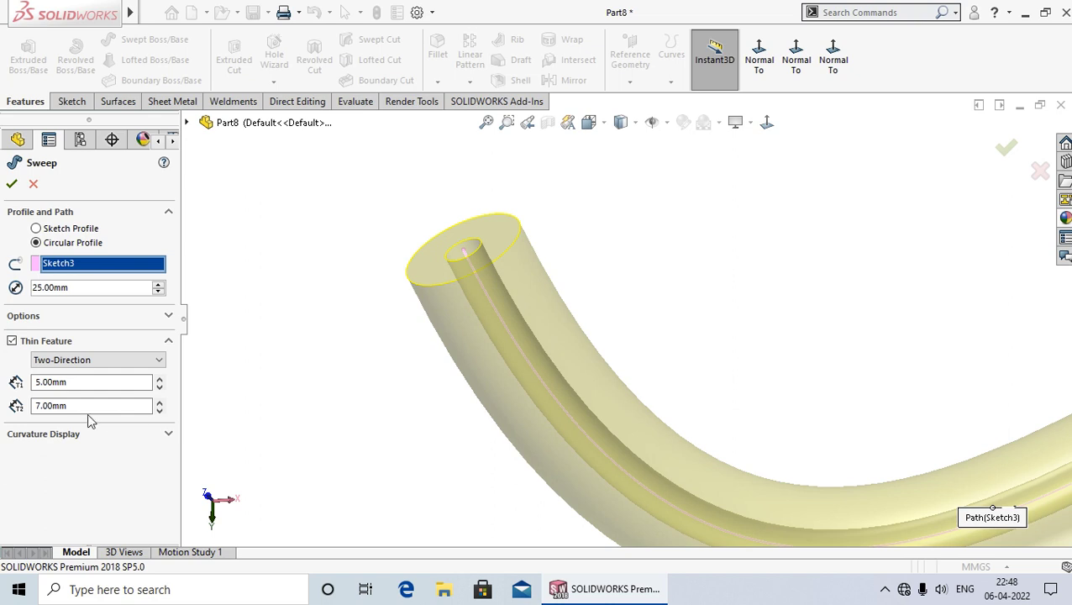
# - Enter wall thicknesses of 4mm and 3mm and confirm the sweep
pyautogui.click(88, 384)
pyautogui.doubleClick(88, 383)
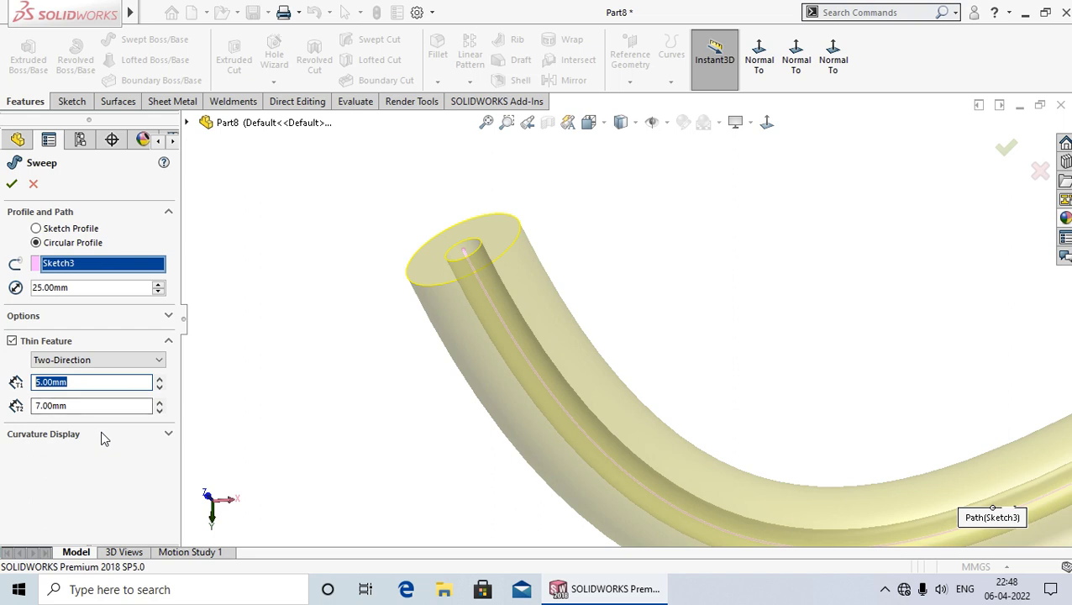
pyautogui.write('4')
pyautogui.press('Return')
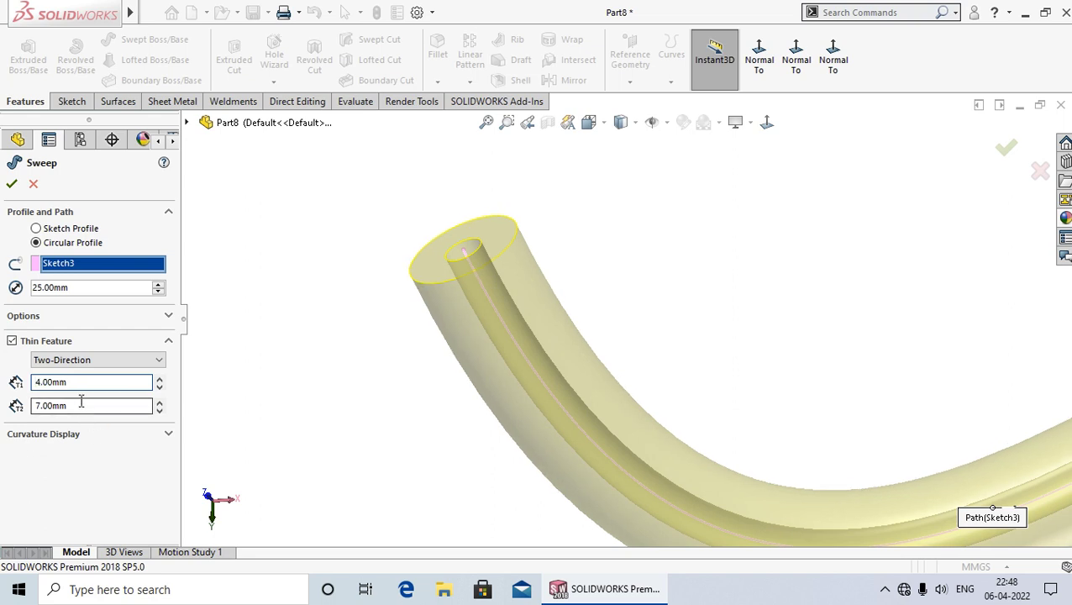
pyautogui.doubleClick(84, 404)
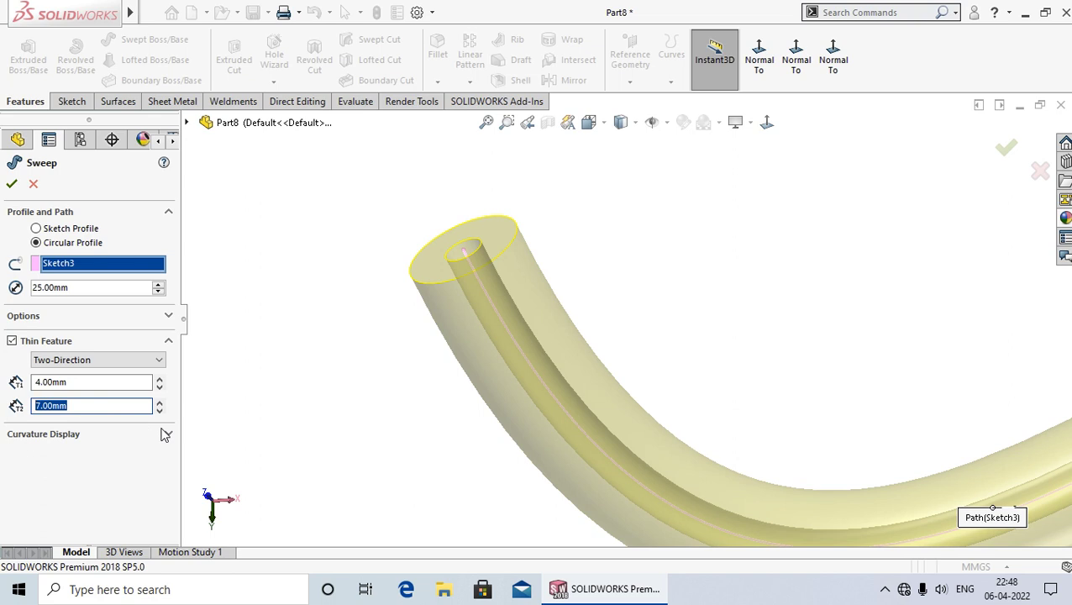
pyautogui.write('3')
pyautogui.press('Return')
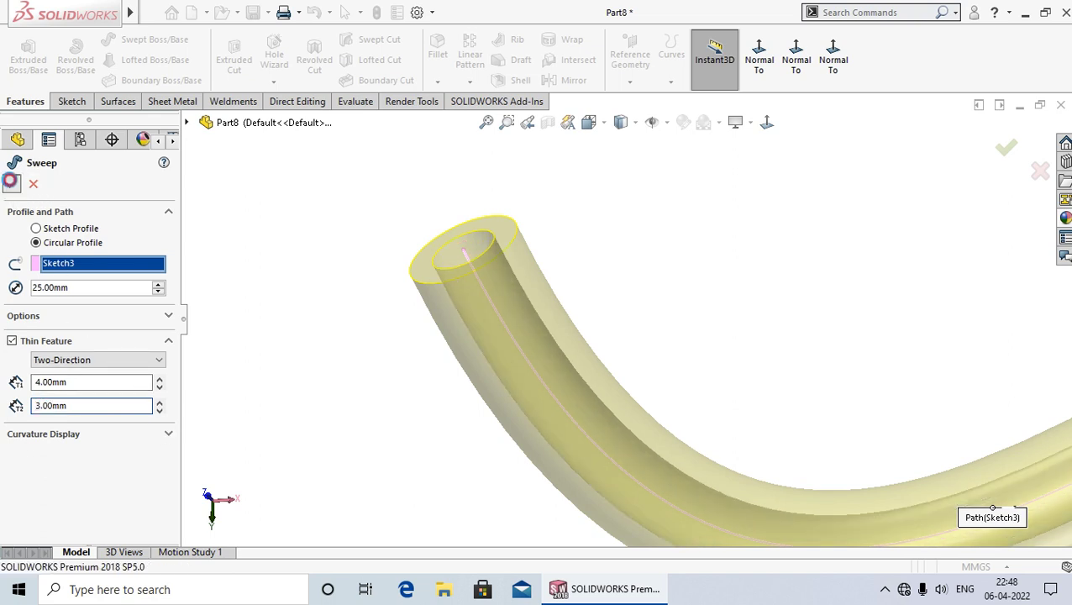
pyautogui.click(12, 183)
# - Deselect the finished pipe and orbit to view the whole S-shaped Sweep-Thin2 tube
pyautogui.click(264, 345)
pyautogui.moveTo(323, 397)
pyautogui.mouseDown(button='middle')
pyautogui.moveTo(418, 338)
pyautogui.moveTo(451, 457)
pyautogui.moveTo(474, 462)
pyautogui.moveTo(462, 479)
pyautogui.moveTo(432, 305)
pyautogui.moveTo(518, 443)
pyautogui.moveTo(794, 394)
pyautogui.moveTo(691, 400)
pyautogui.moveTo(686, 364)
pyautogui.moveTo(704, 434)
pyautogui.mouseUp(button='middle')
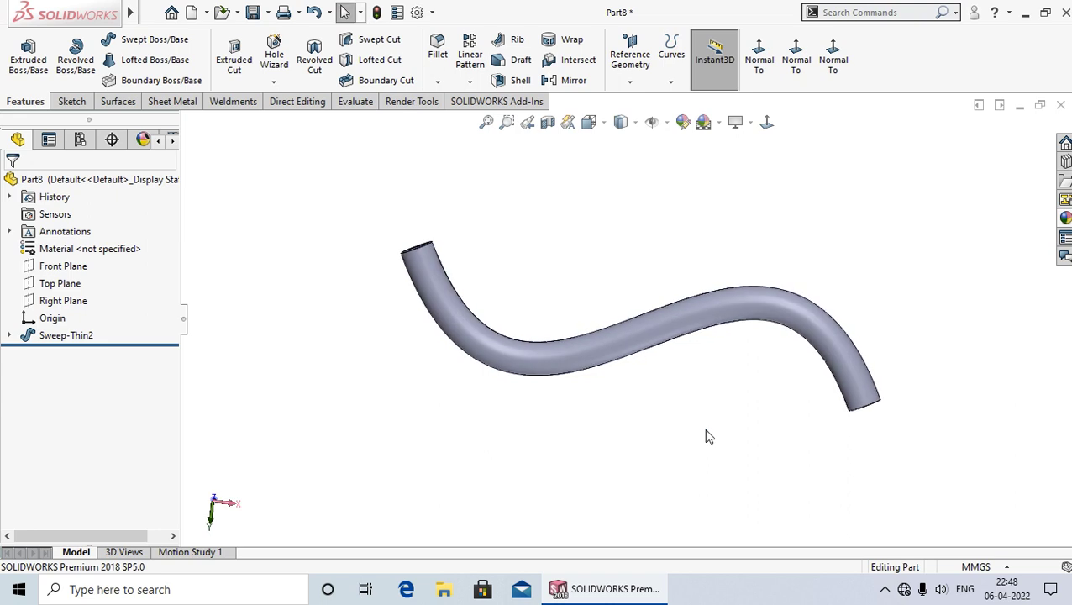